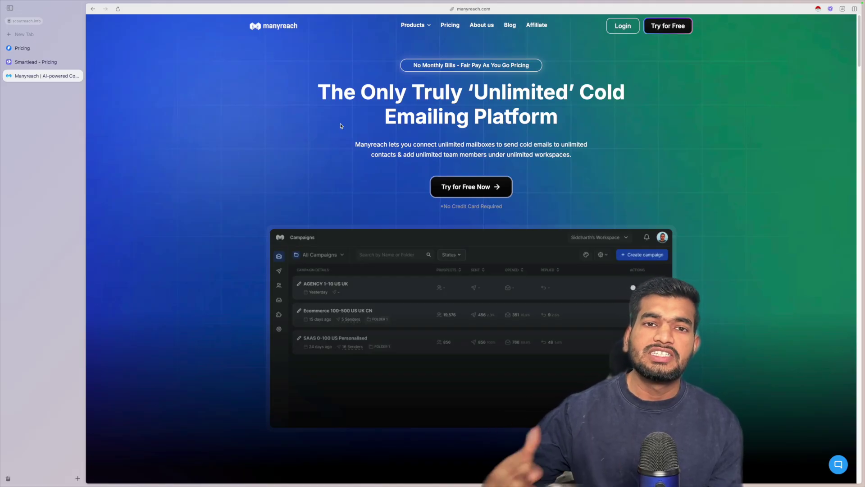
- Scroll the Manyreach homepage past features and pay-as-you-go pricing to the FAQ on credits and trials
scroll(320, 141, "down", 1)
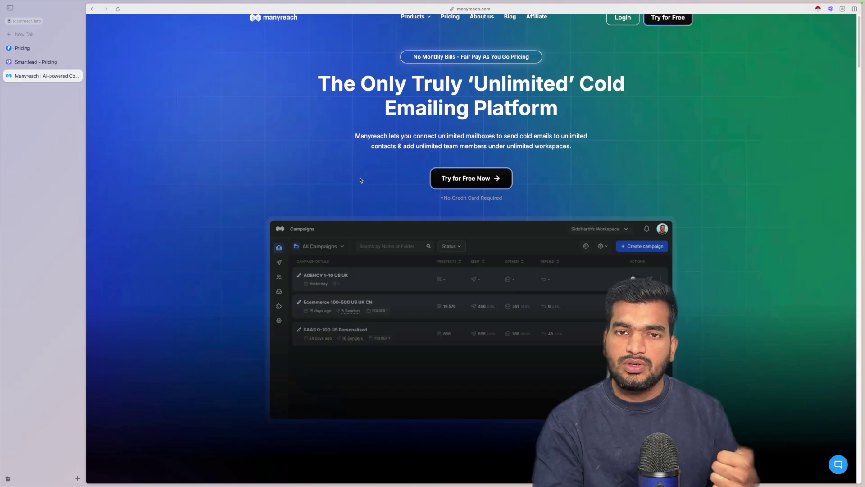
scroll(360, 179, "down", 10)
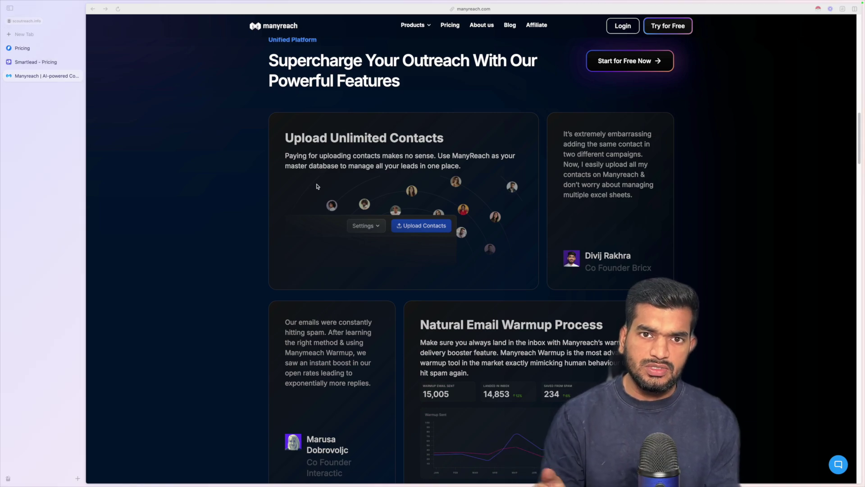
scroll(317, 186, "down", 2)
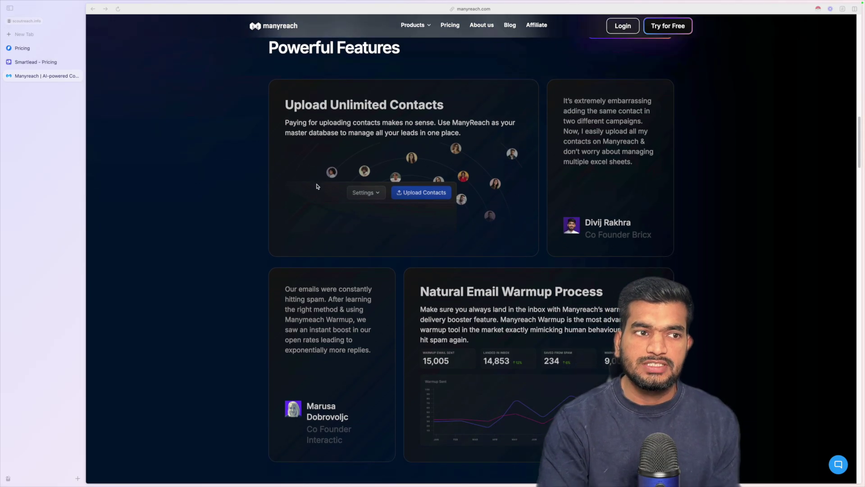
scroll(317, 186, "down", 1)
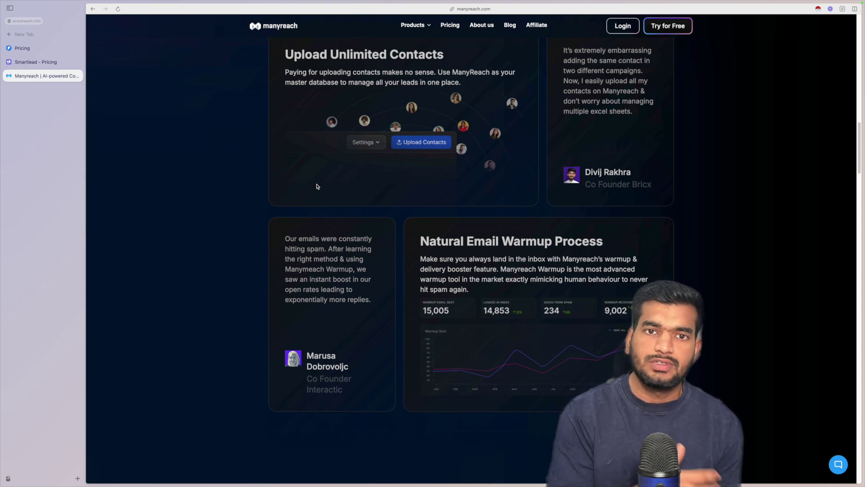
scroll(418, 227, "down", 15)
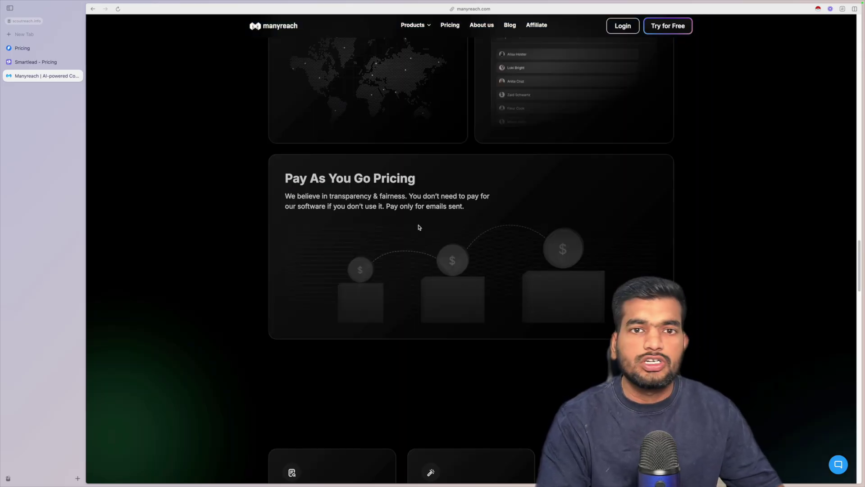
scroll(419, 227, "down", 1)
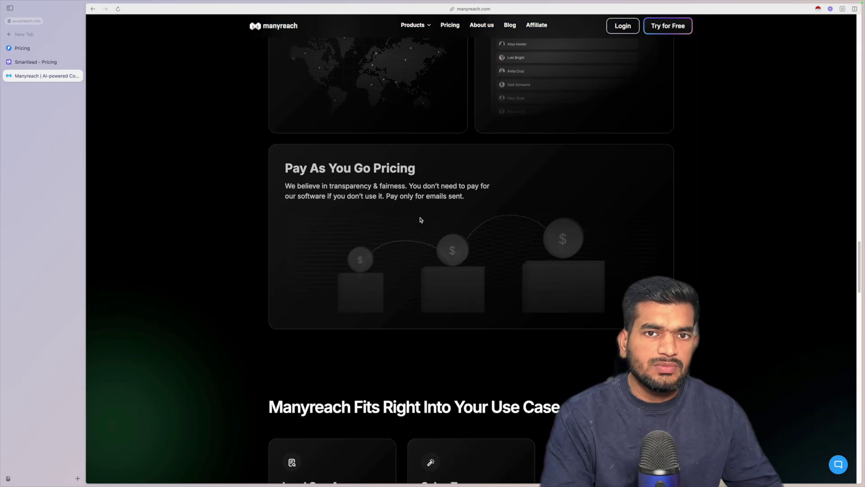
scroll(420, 220, "down", 5)
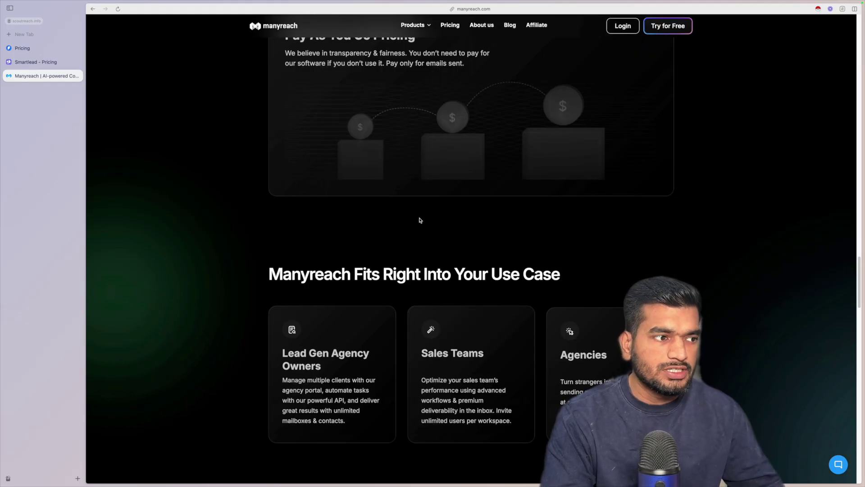
scroll(420, 220, "down", 15)
scroll(405, 244, "up", 7)
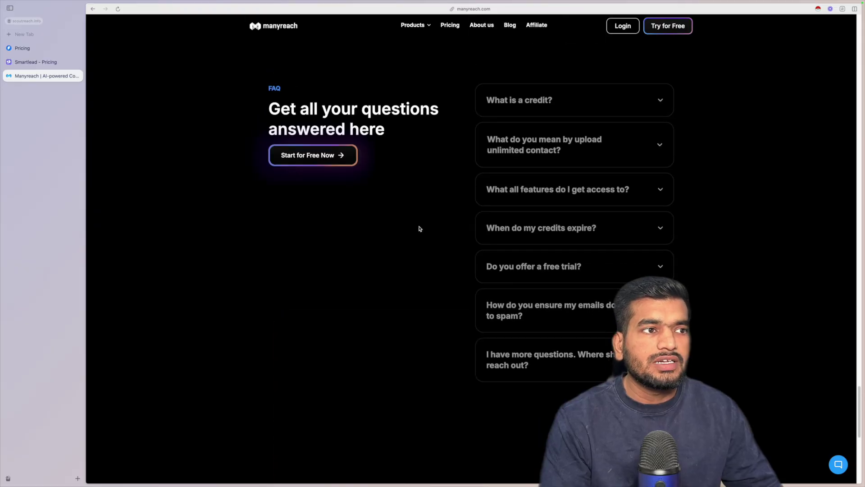
- Expand the 'What is a credit?' answer, then compare Manyreach's pricing page with Instantly's
left_click(557, 105)
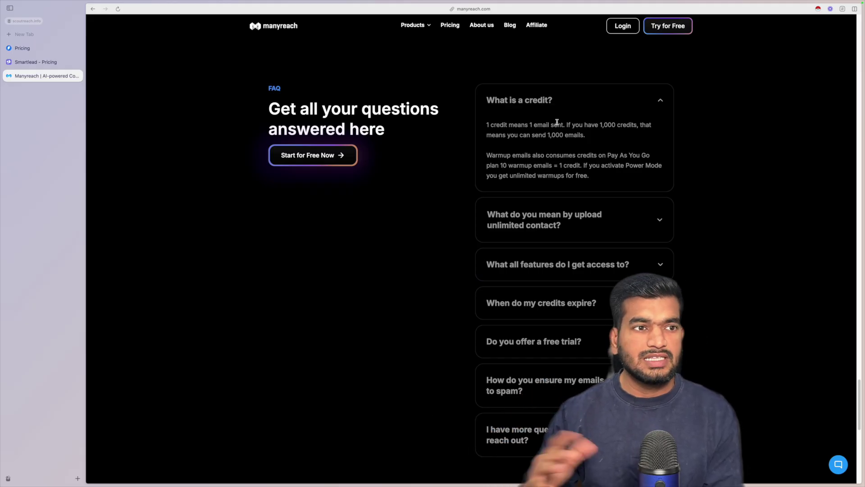
scroll(557, 122, "down", 10)
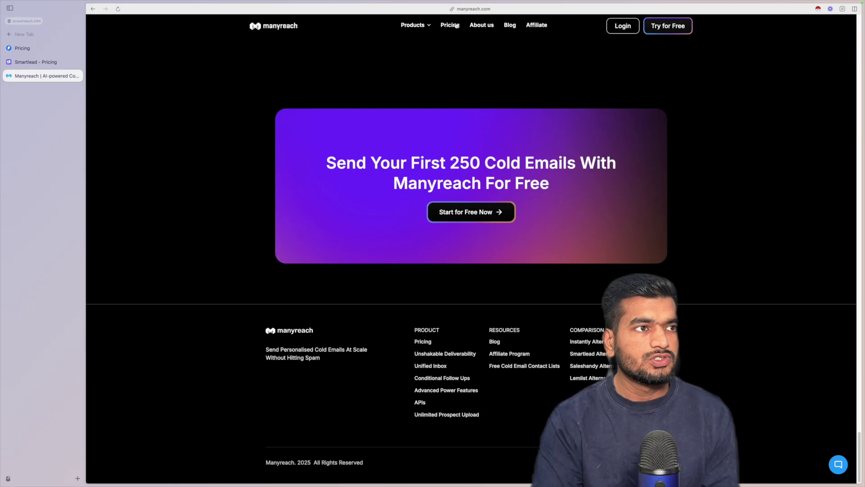
left_click(450, 25)
left_click(48, 50)
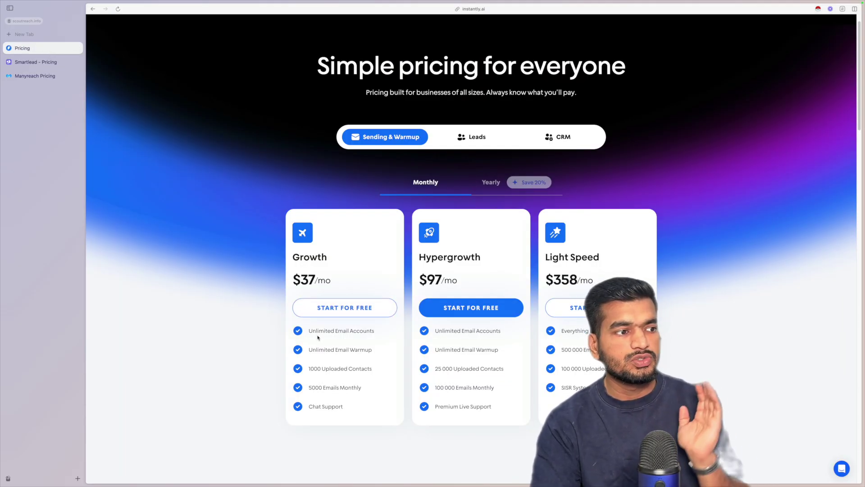
- Highlight Instantly Growth's 1000 Uploaded Contacts, view its CRM plans, then move to Smartlead pricing
left_click_drag(314, 368, 352, 375)
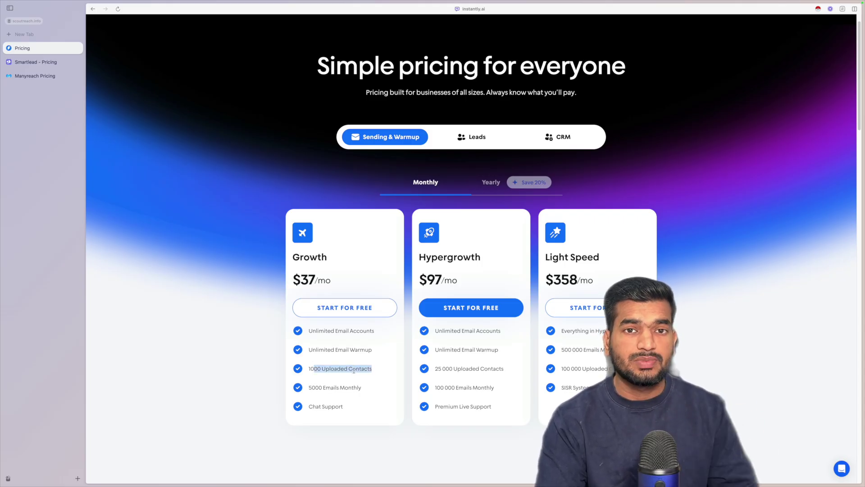
left_click(354, 370)
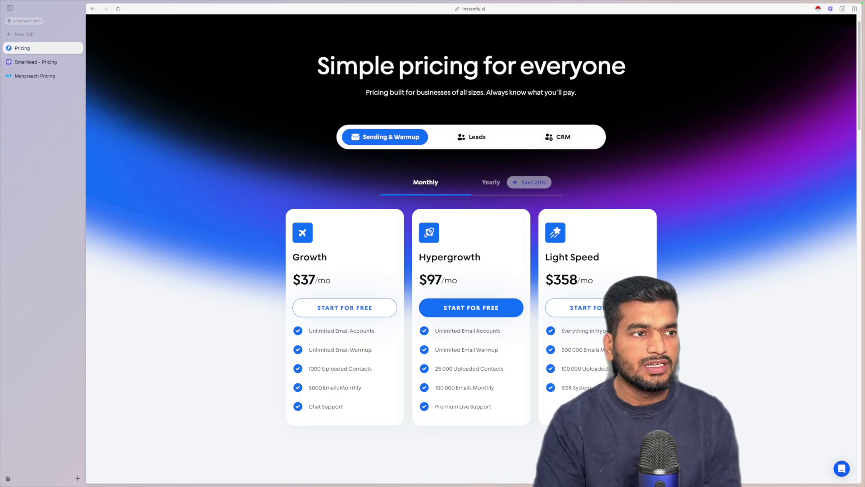
left_click(552, 138)
key("ctrl+Tab")
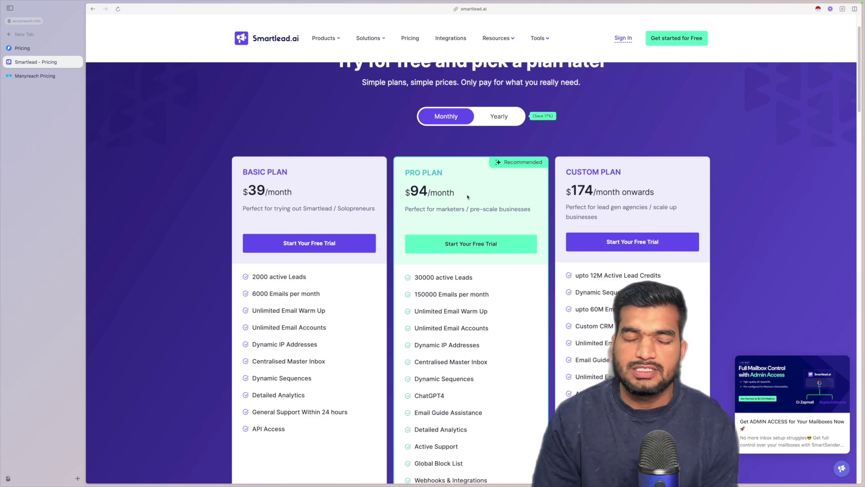
- Highlight Smartlead Pro's 150000 monthly emails and 30000 active leads, then return to Manyreach pricing
scroll(468, 197, "down", 3)
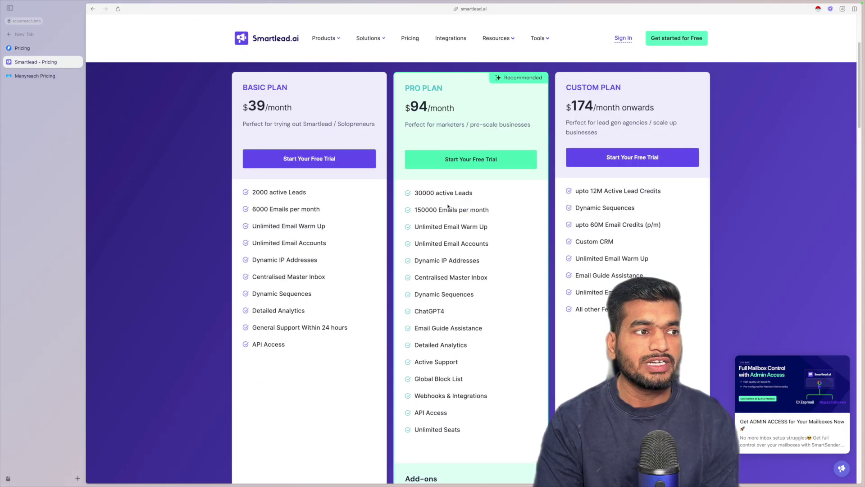
left_click_drag(417, 193, 437, 209)
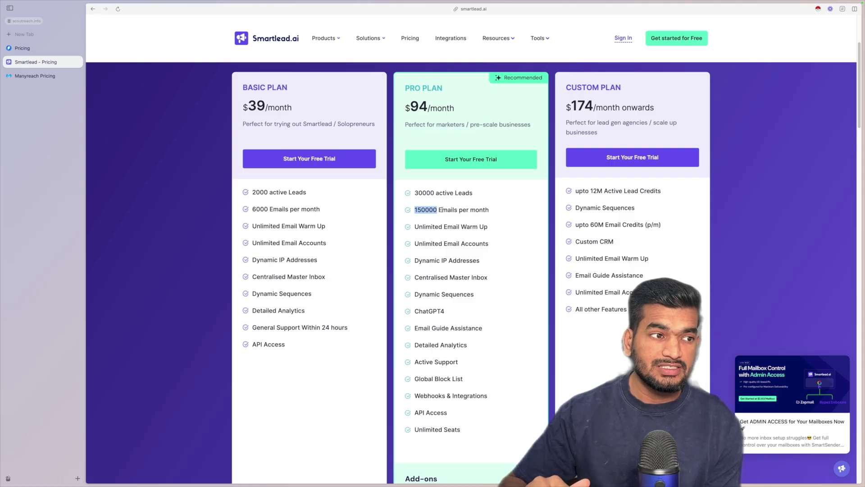
left_click_drag(414, 193, 434, 193)
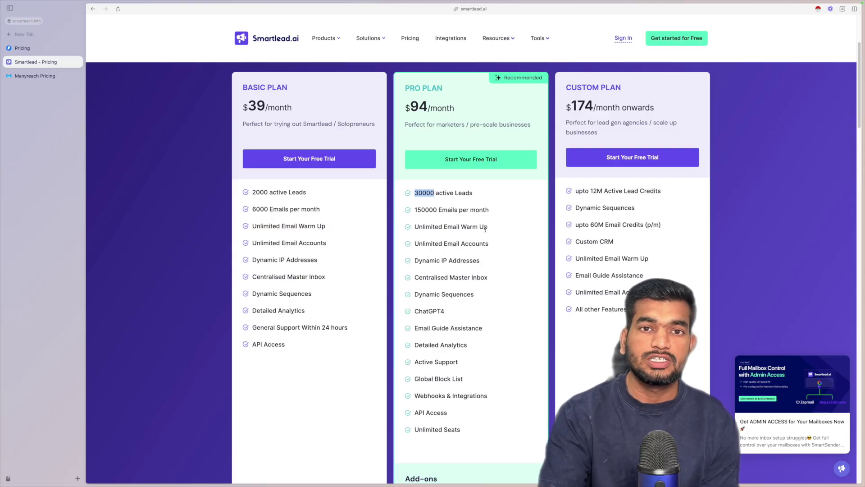
key("ctrl+Tab")
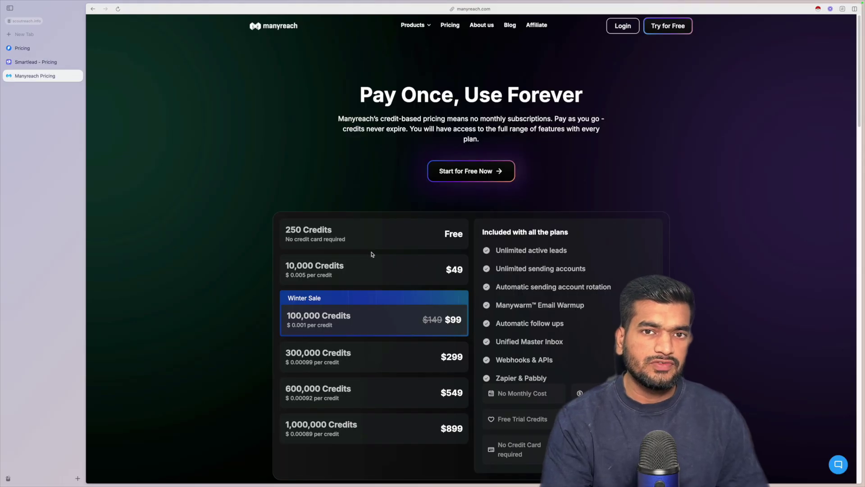
scroll(347, 284, "down", 1)
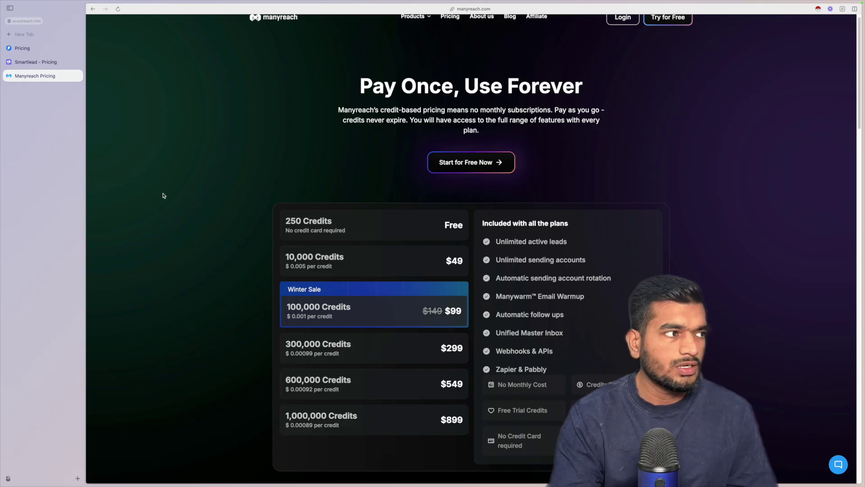
left_click(44, 50)
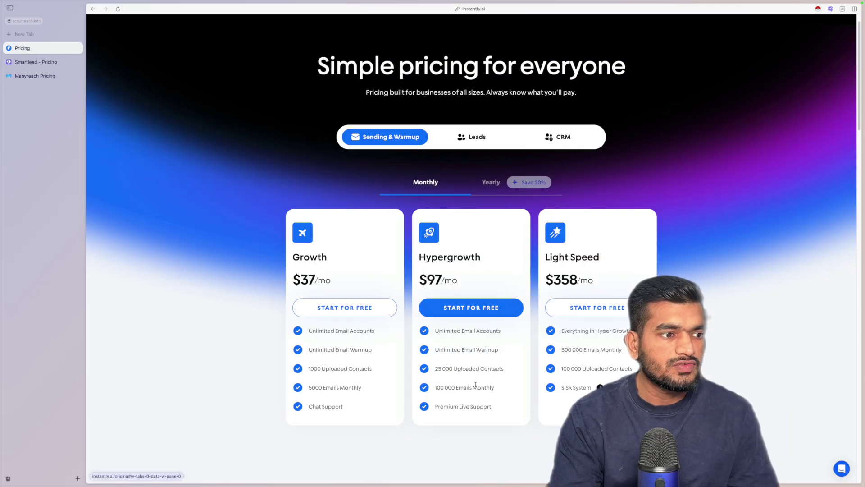
left_click(41, 62)
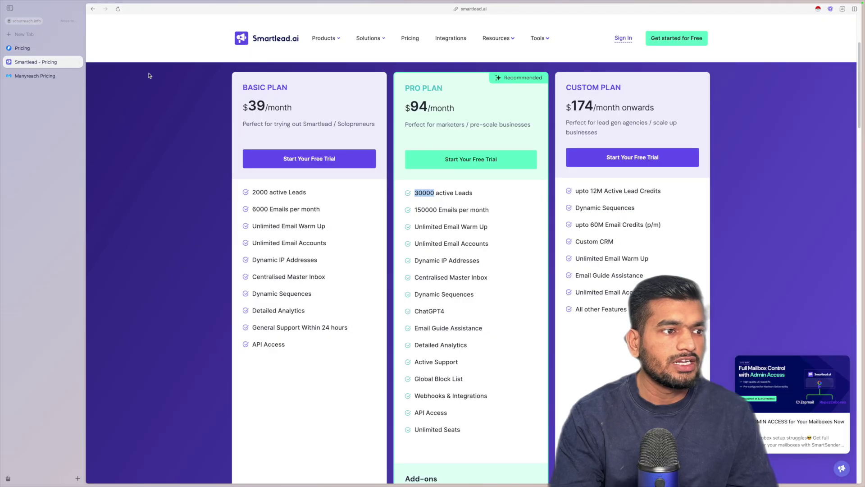
left_click(31, 76)
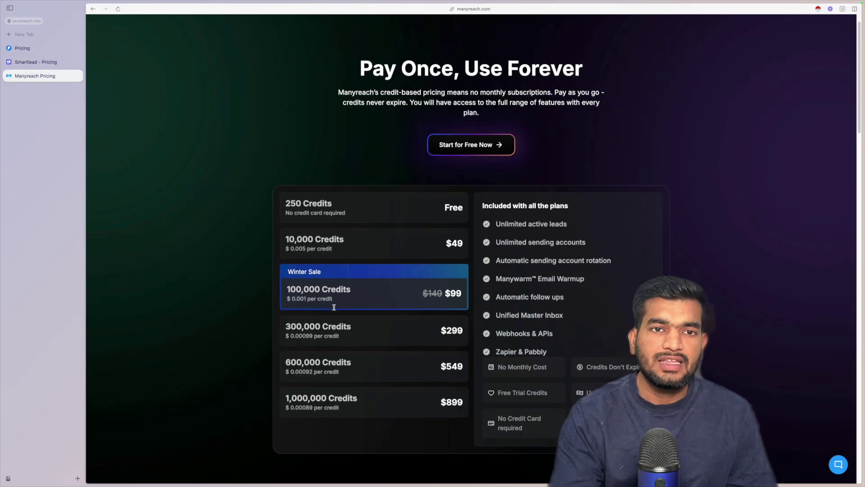
scroll(342, 352, "down", 6)
- Enter 20000 prospects per month and 2 email touches per prospect in the credit calculator
double_click(324, 320)
type("2")
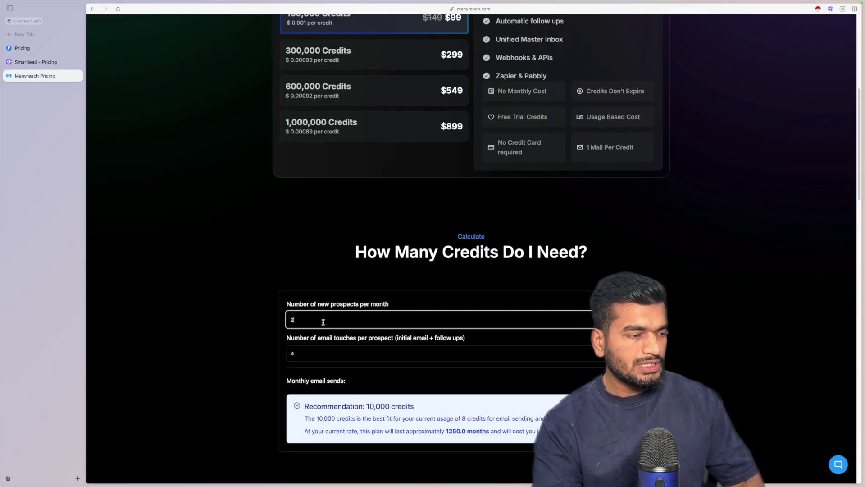
type("0000")
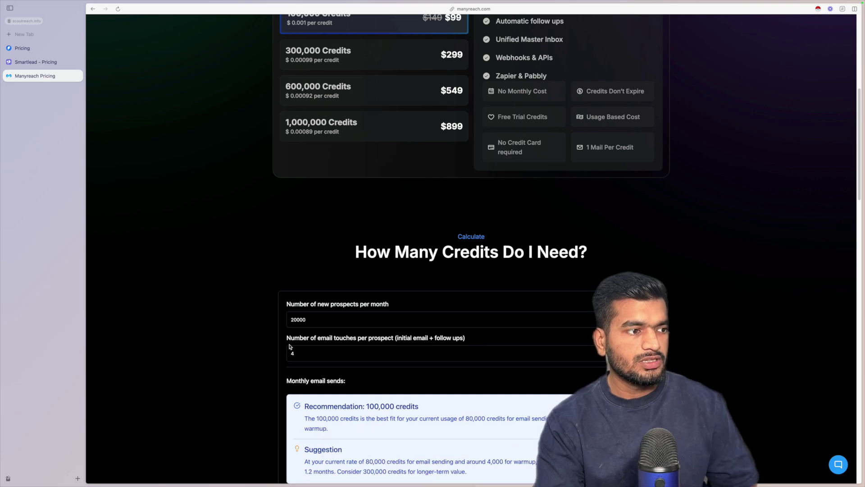
double_click(293, 354)
type("2")
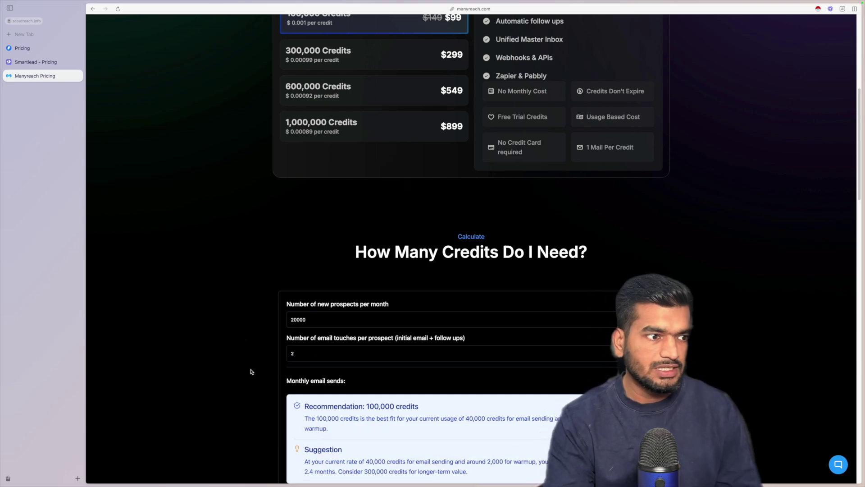
- Scroll to the All Features basics panel and highlight Unlimited Workspaces
scroll(418, 328, "down", 3)
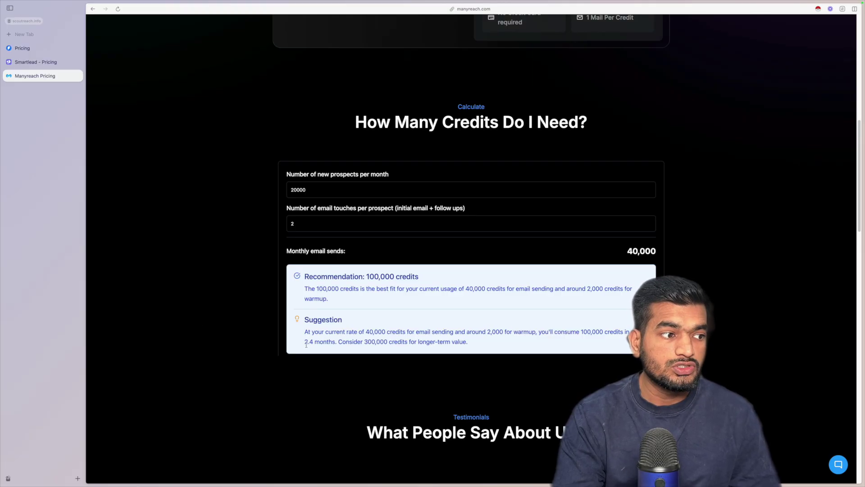
scroll(579, 294, "down", 5)
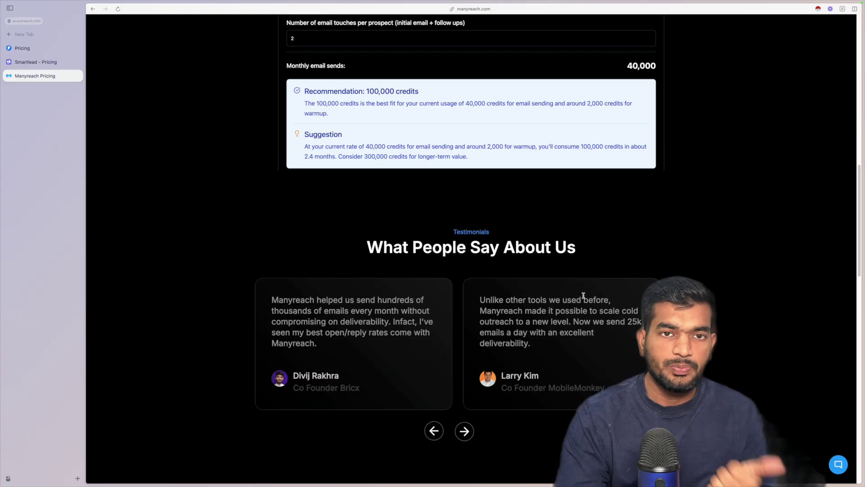
scroll(586, 303, "down", 5)
scroll(586, 303, "down", 3)
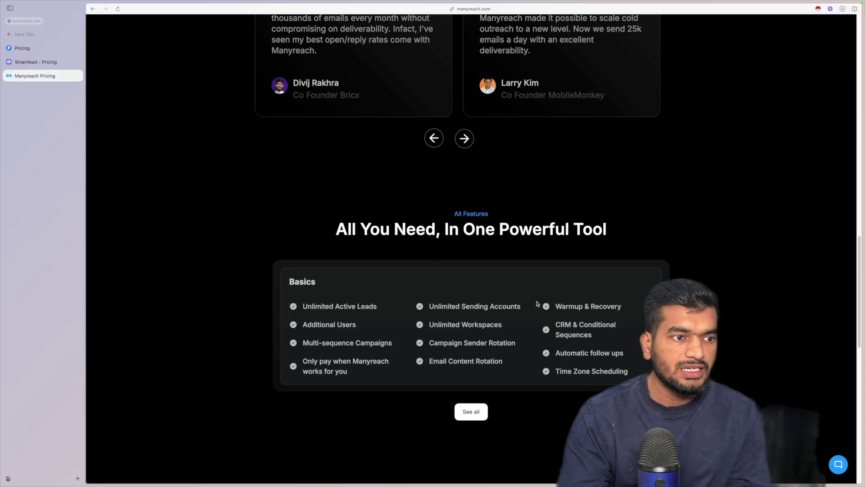
left_click_drag(434, 325, 501, 323)
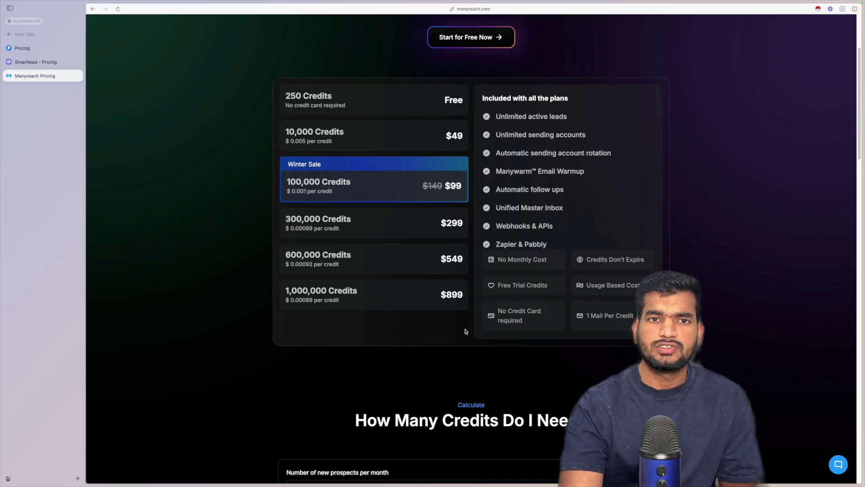
- Scroll back up the pricing page and highlight the automatic sending account rotation feature
scroll(466, 331, "up", 3)
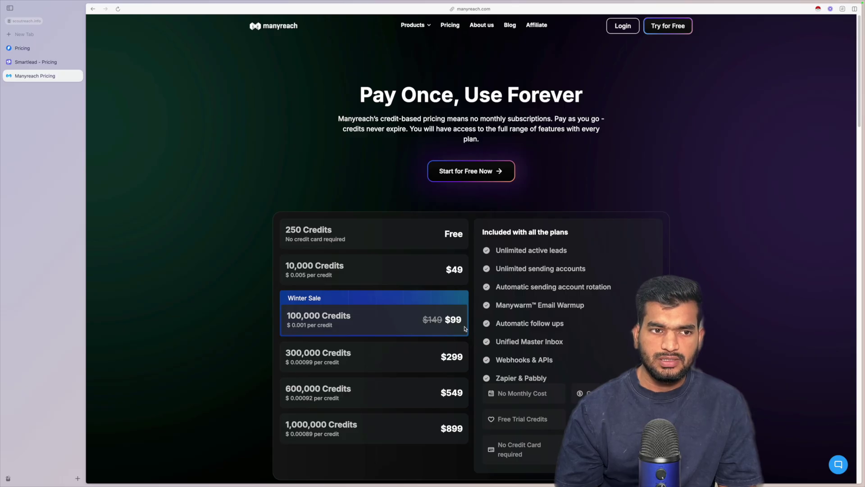
left_click_drag(481, 287, 580, 311)
left_click(624, 246)
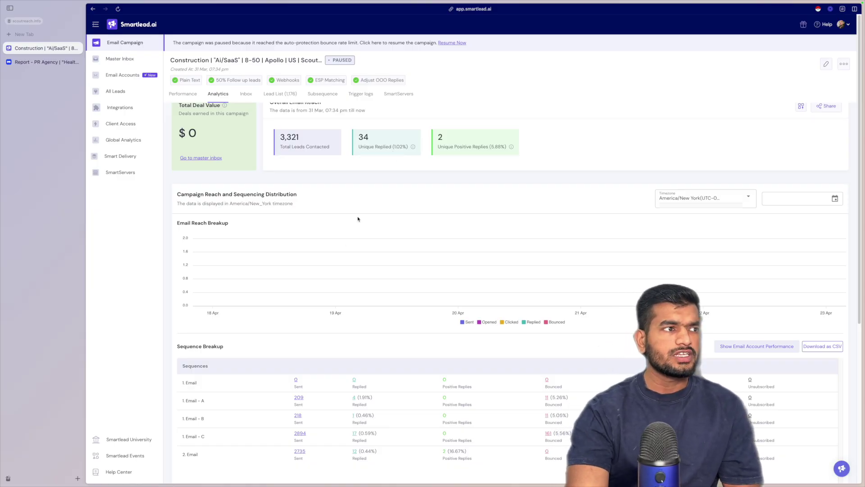
left_click_drag(269, 110, 322, 111)
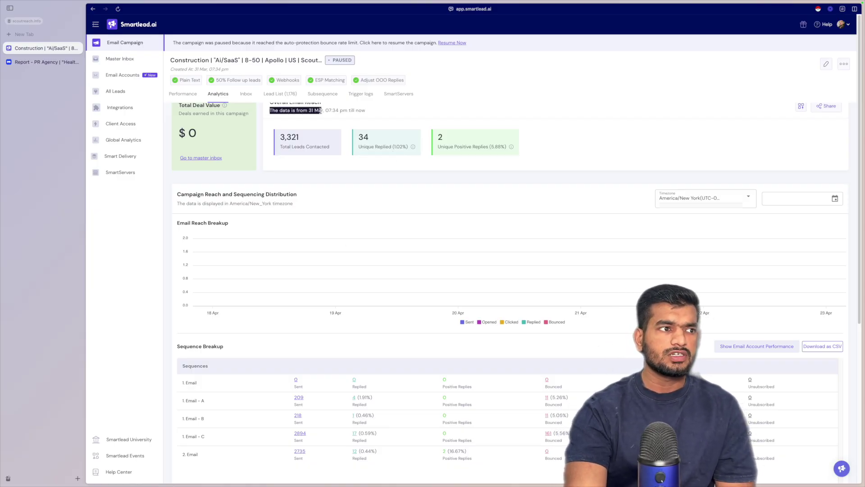
left_click(322, 119)
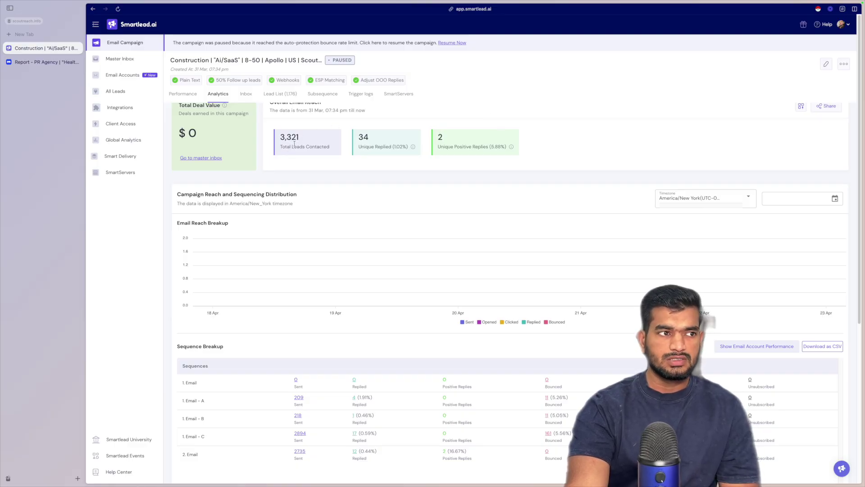
left_click_drag(355, 141, 388, 139)
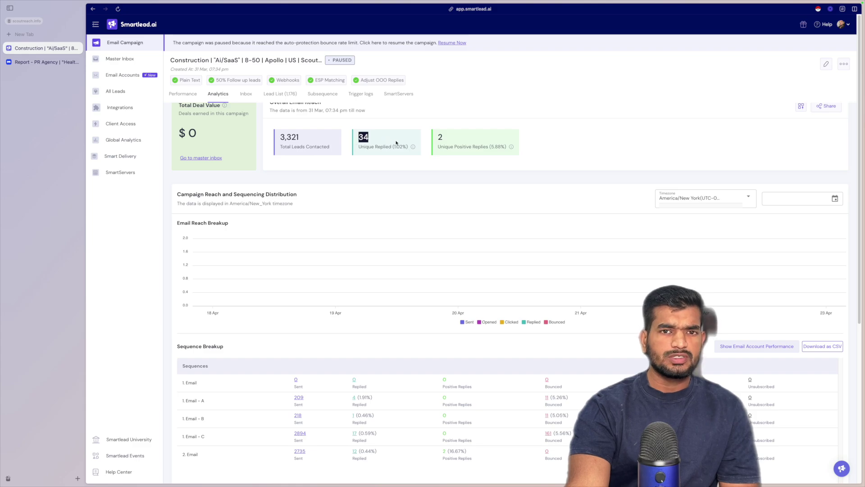
left_click_drag(445, 161, 569, 139)
left_click(546, 158)
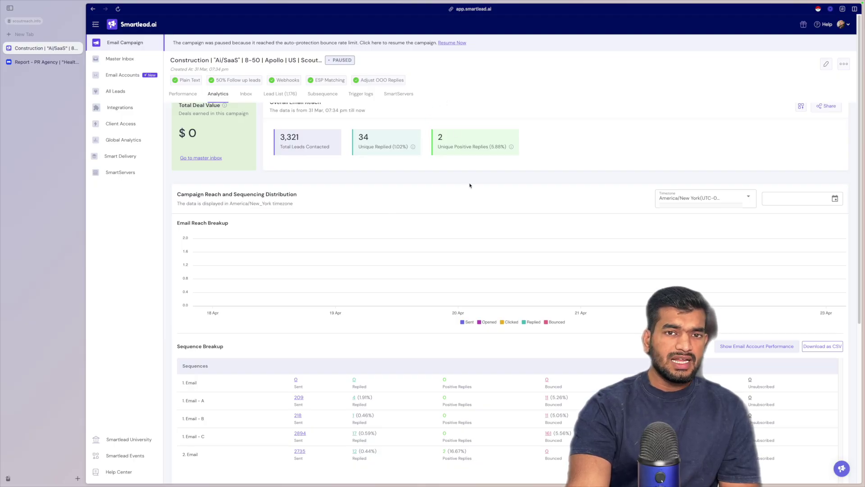
mouse_move(21, 11)
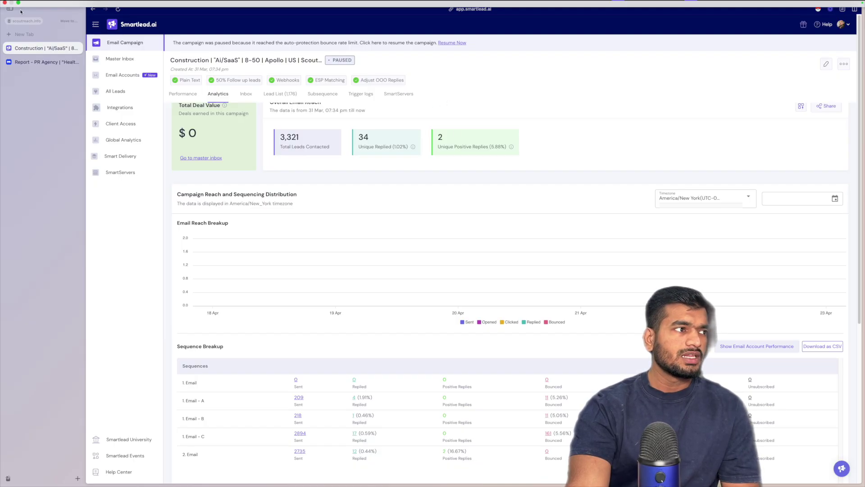
- Open the PR Agency campaign report and highlight its 483 emails sent and 16 responded figures
left_click(45, 62)
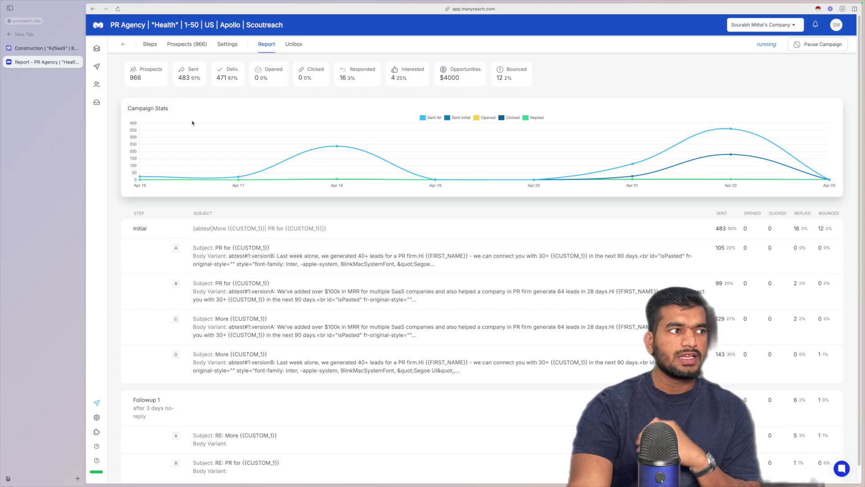
mouse_move(238, 179)
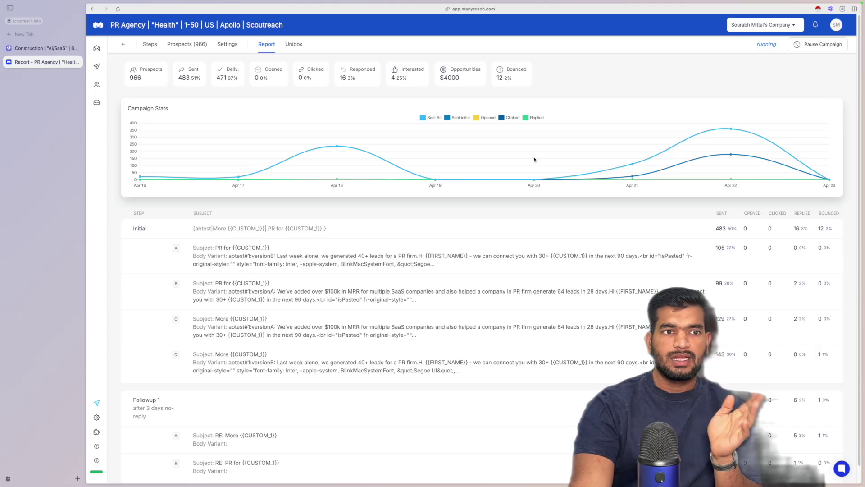
left_click_drag(178, 78, 220, 84)
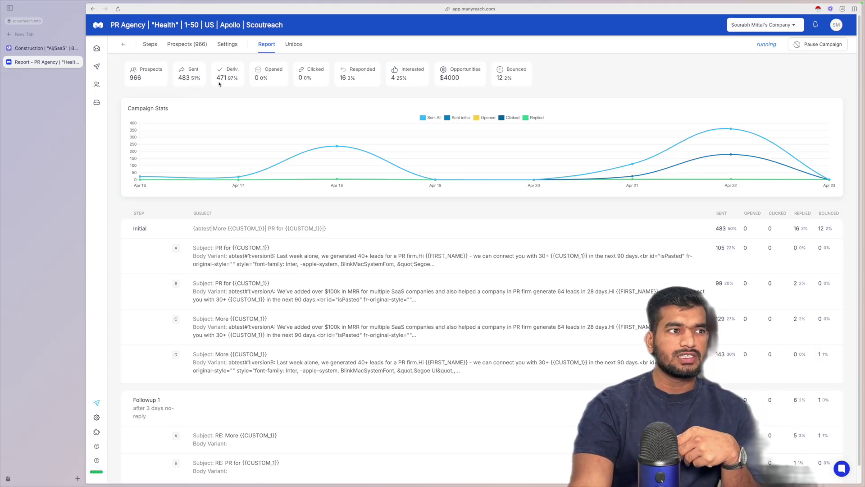
left_click_drag(340, 66, 346, 76)
left_click(366, 83)
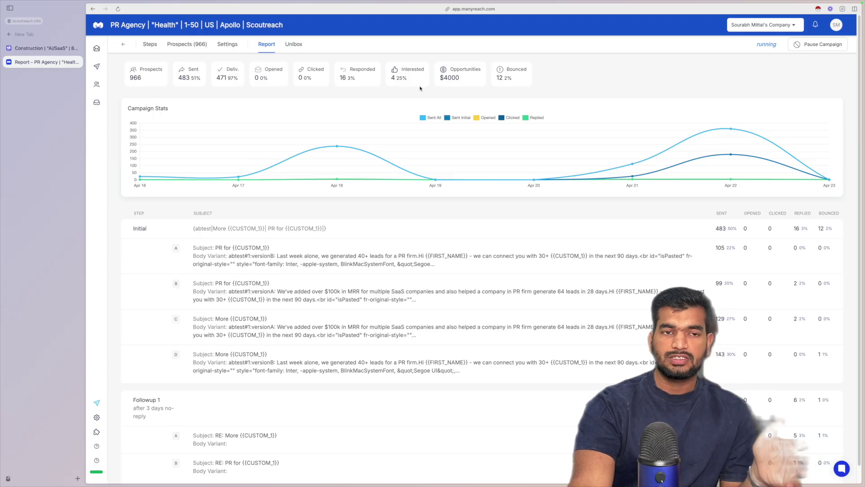
left_click(108, 68)
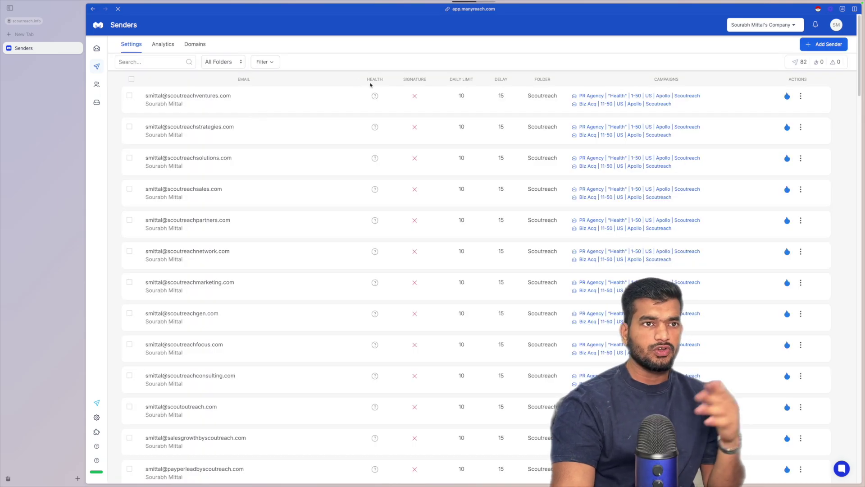
- Preview the Add Sender email provider options on the Senders page, then dismiss the dialog
scroll(350, 350, "down", 1)
scroll(350, 349, "up", 1)
left_click(838, 49)
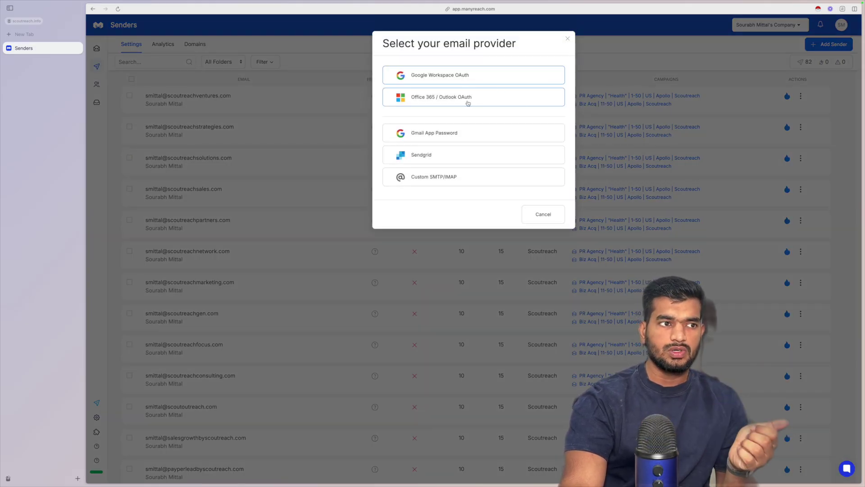
left_click(568, 39)
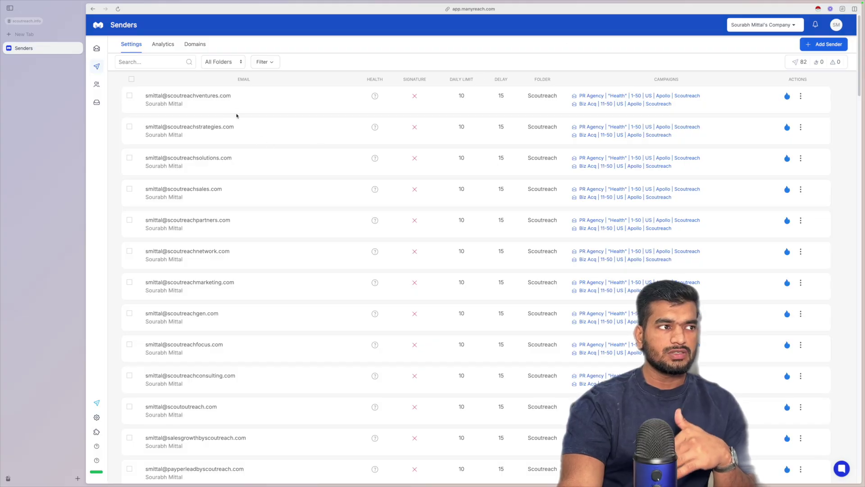
left_click(362, 159)
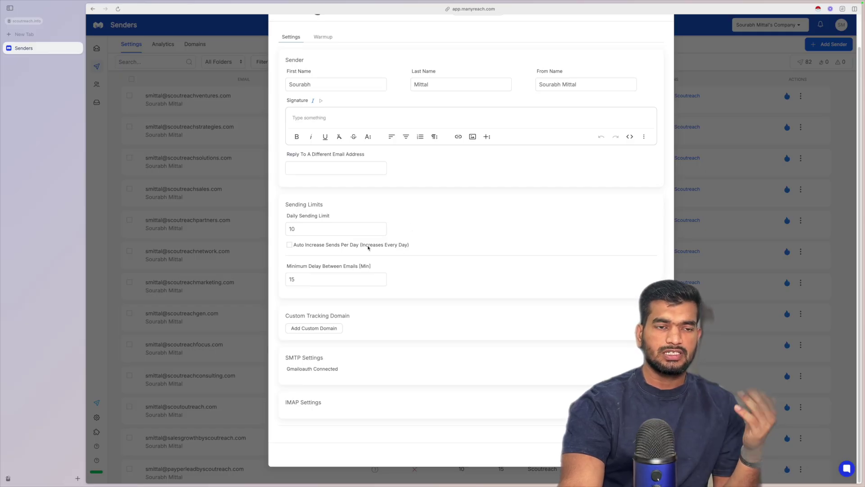
- Review the first sender's warmup: daily limit 44, auto-increase 10% to 50, 65% reply rate
scroll(370, 293, "up", 2)
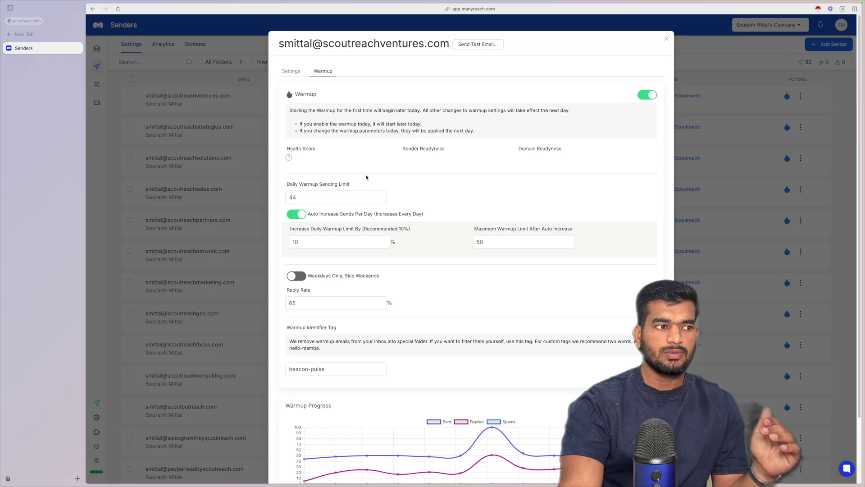
scroll(366, 177, "down", 2)
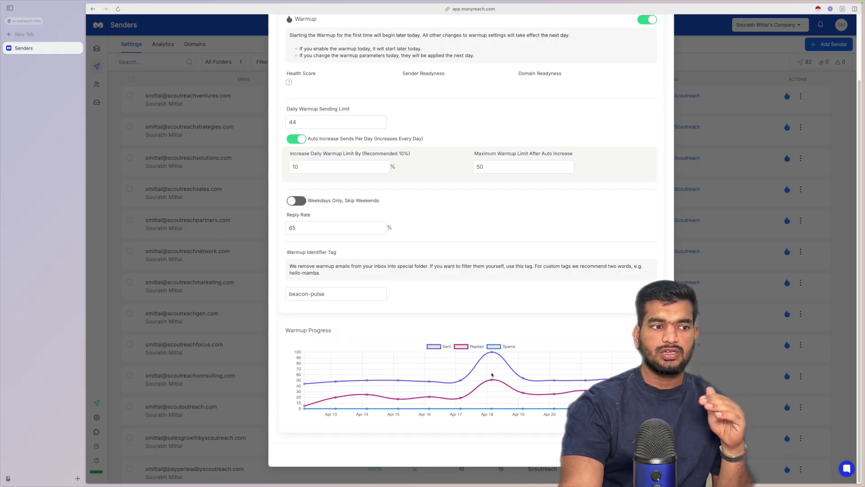
mouse_move(492, 410)
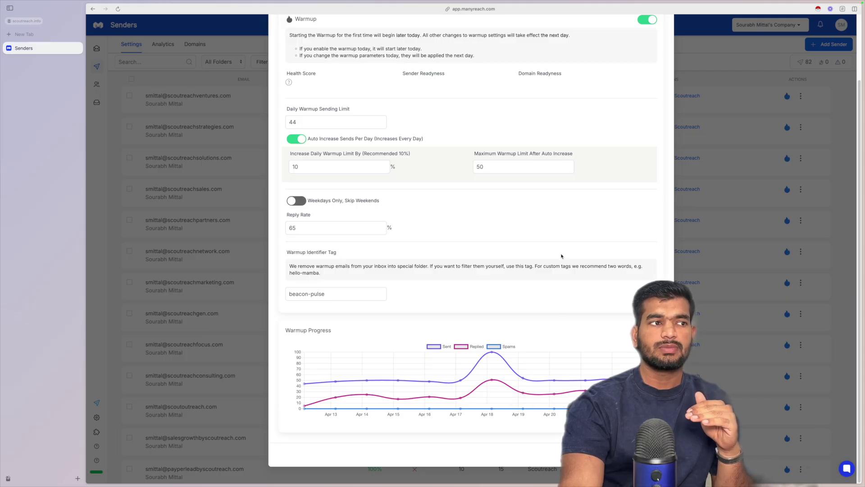
scroll(562, 272, "up", 2)
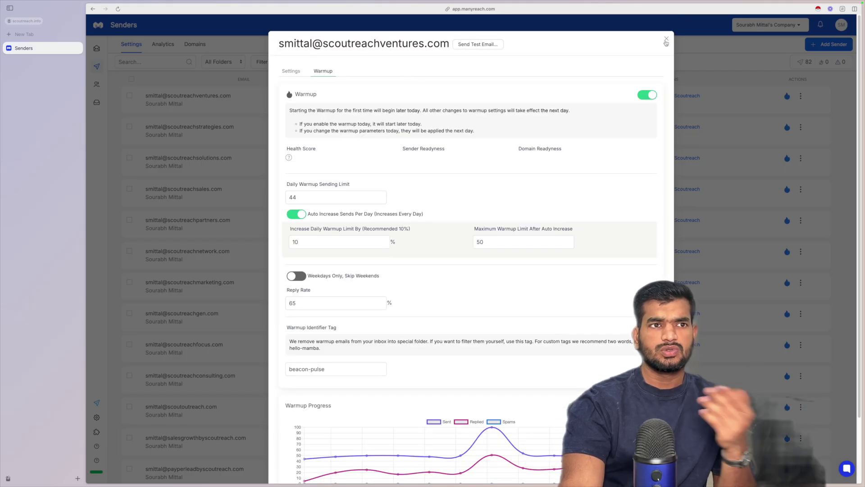
left_click(666, 41)
- View sender analytics by domain and run the SPF, DKIM and DMARC DNS check
scroll(451, 342, "down", 10)
scroll(451, 341, "up", 3)
scroll(422, 335, "up", 15)
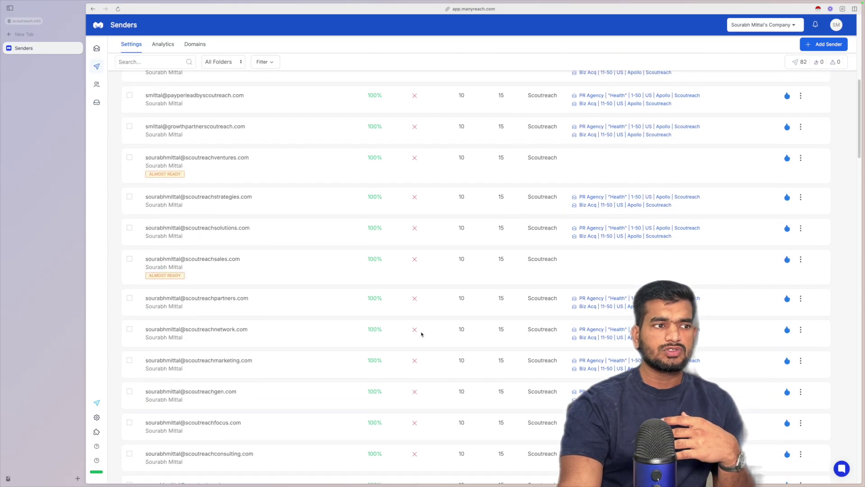
scroll(422, 302, "down", 20)
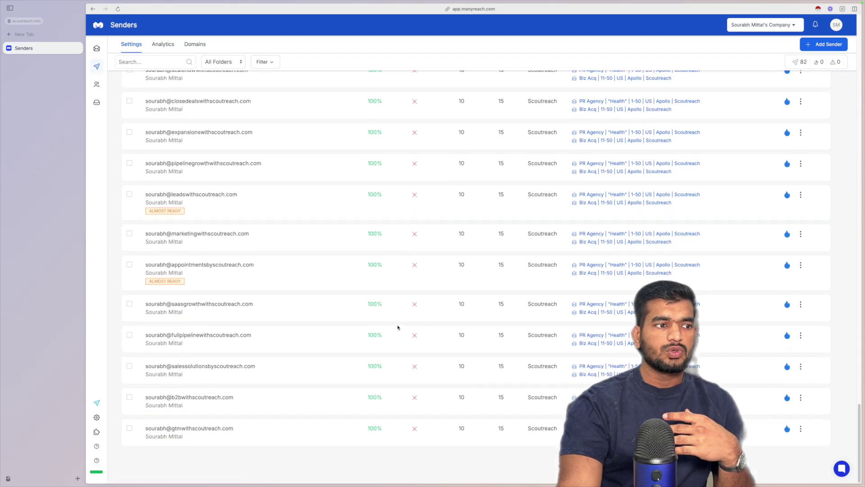
scroll(384, 338, "up", 20)
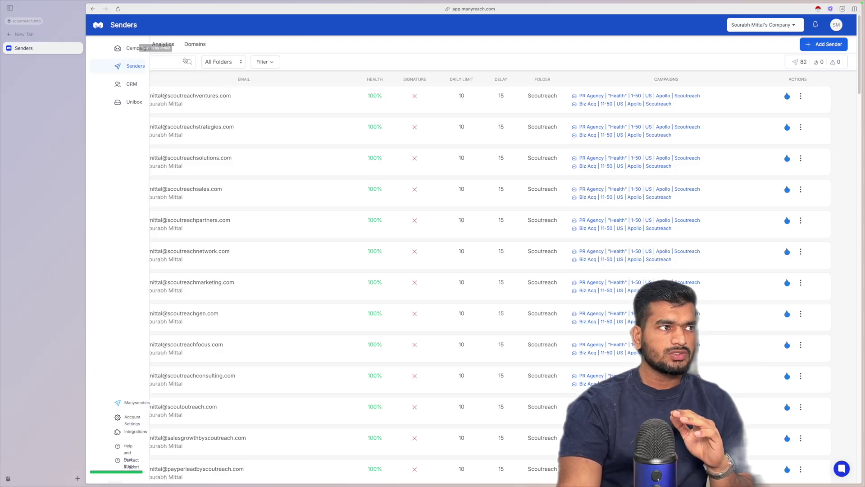
left_click(163, 44)
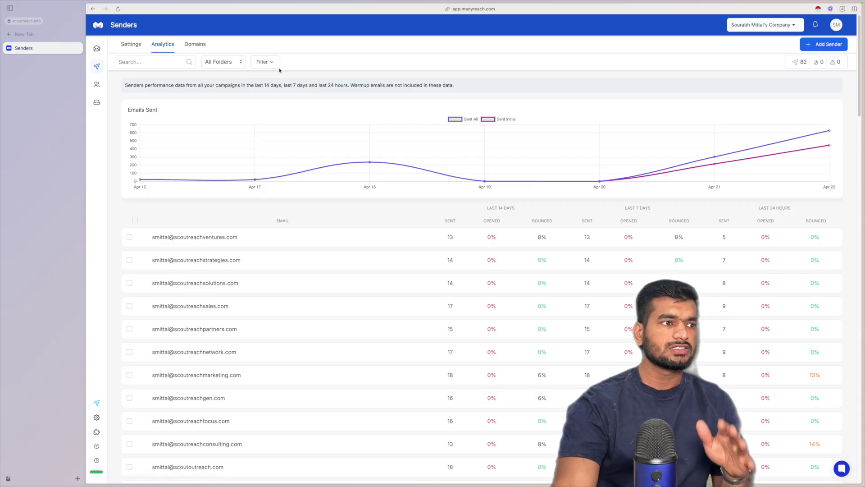
left_click(194, 44)
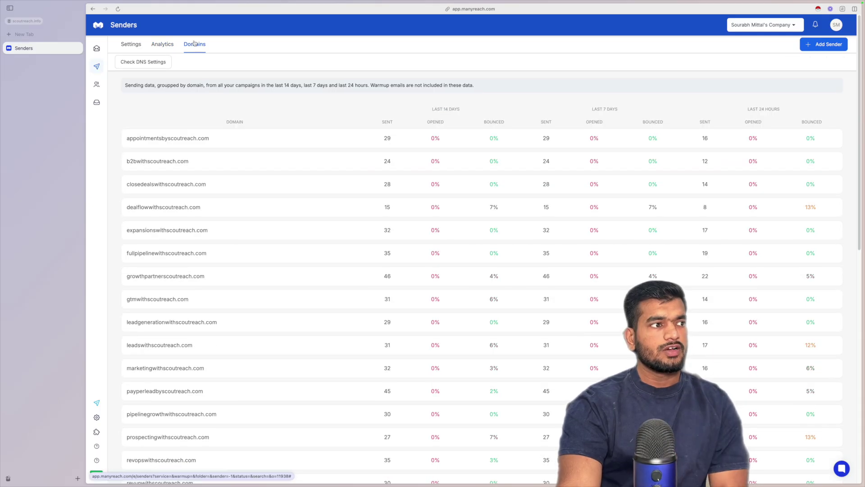
left_click(144, 62)
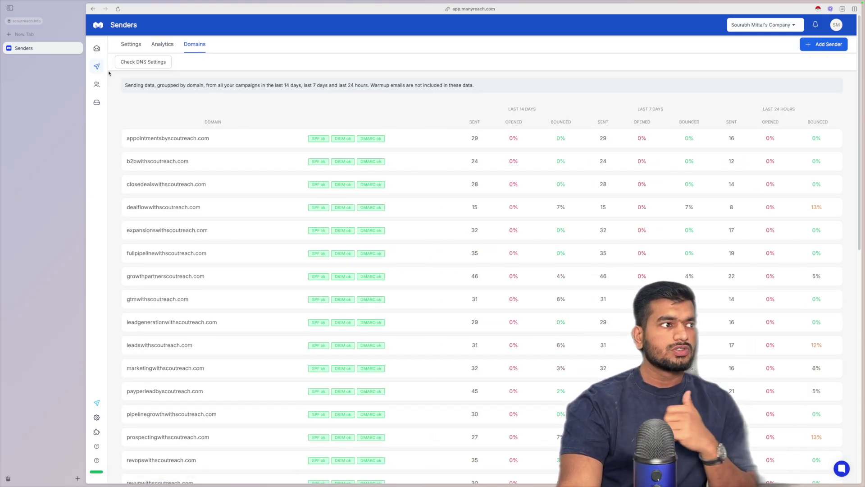
left_click(110, 84)
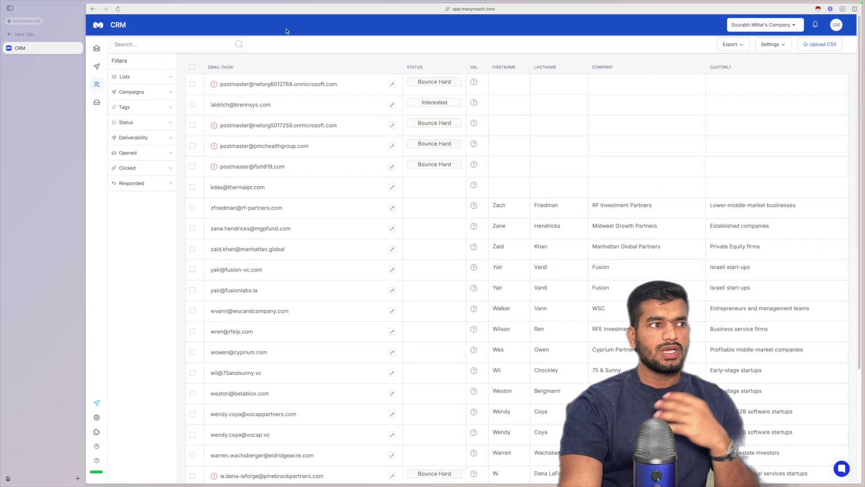
- Browse the CRM contacts' Campaigns, Tags and Status filter options
left_click(164, 93)
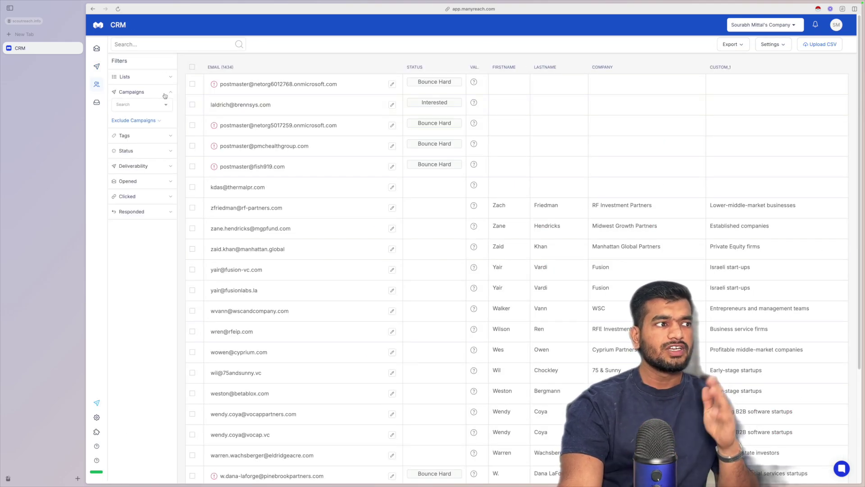
left_click(165, 105)
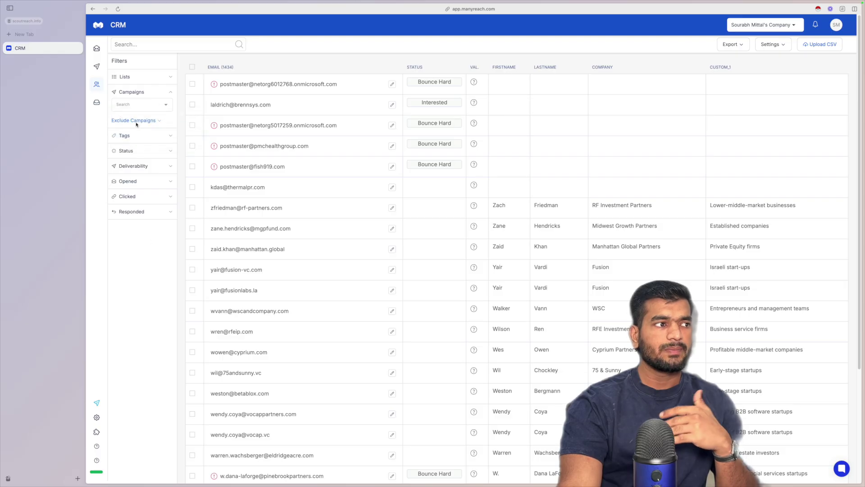
left_click(170, 133)
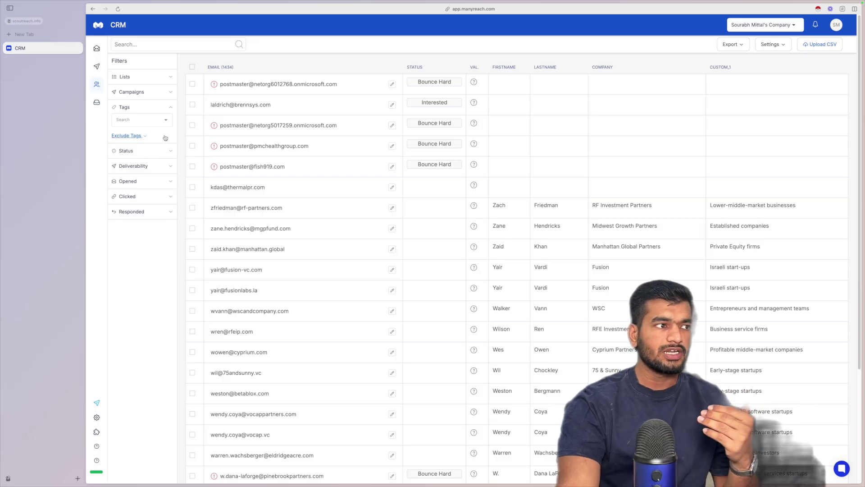
left_click(164, 152)
left_click(135, 123)
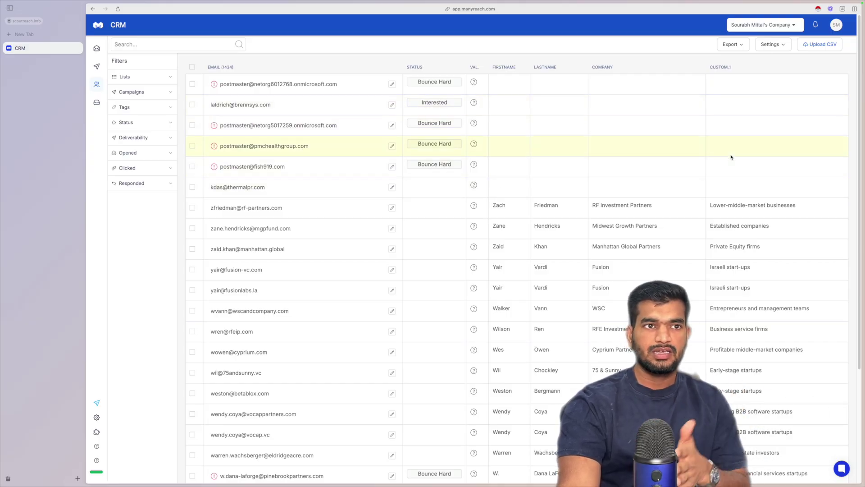
- Check the contact Export options, then go to the Out Of Office replies inbox
left_click(741, 46)
left_click(683, 56)
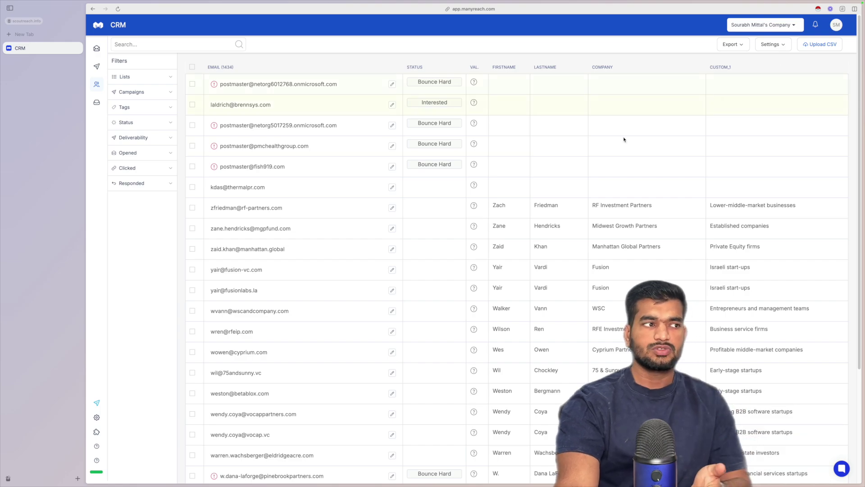
left_click(119, 102)
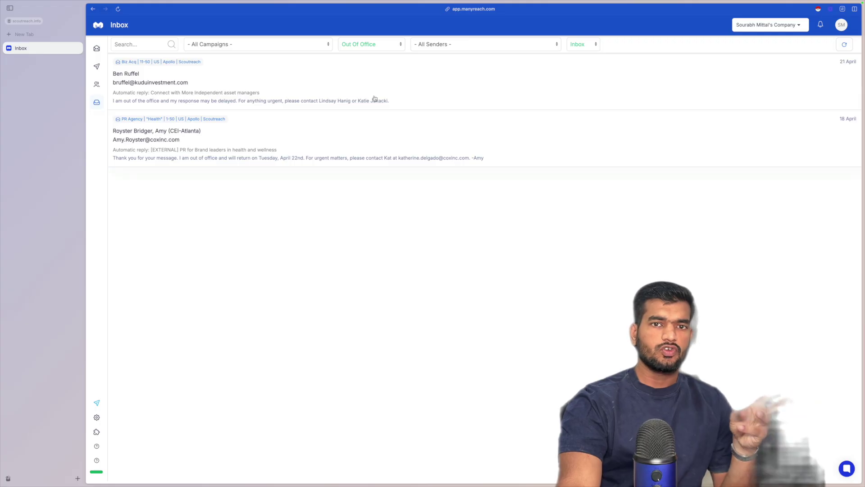
- Check the inbox's reply category and folder filters, then go to the Campaigns page
left_click(370, 44)
left_click(362, 43)
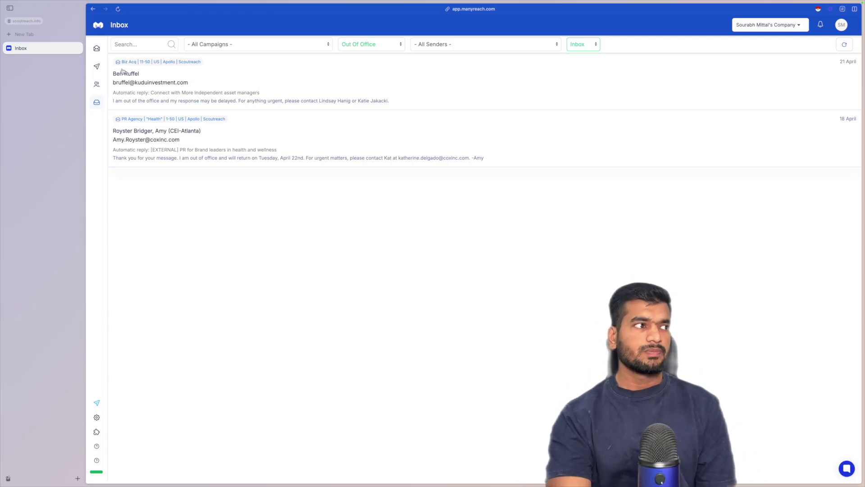
left_click(96, 49)
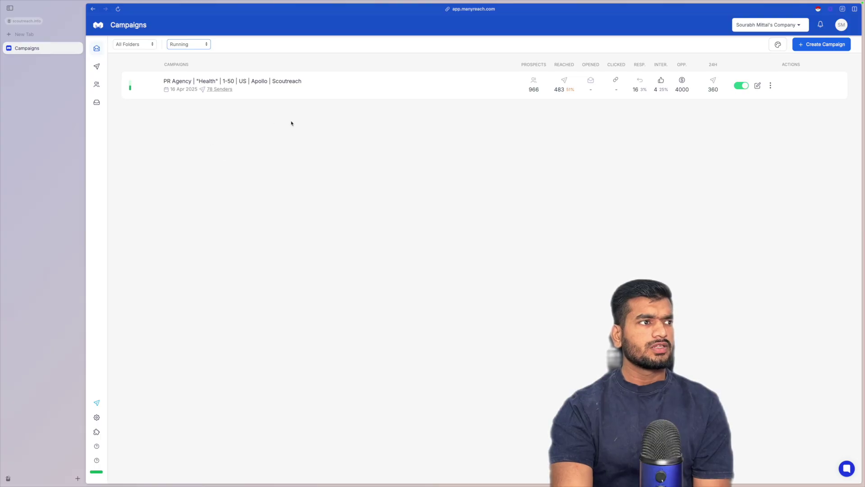
- Create a new campaign and start a CSV upload in its Prospects section
left_click(829, 44)
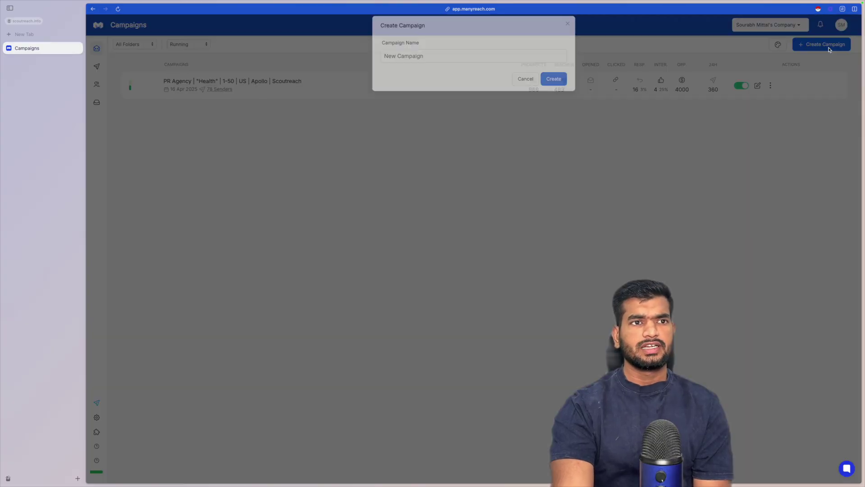
left_click(546, 96)
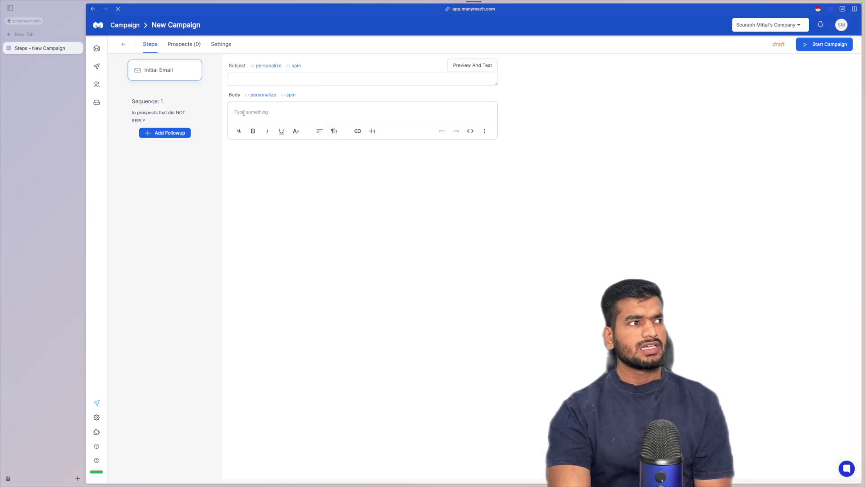
left_click(192, 49)
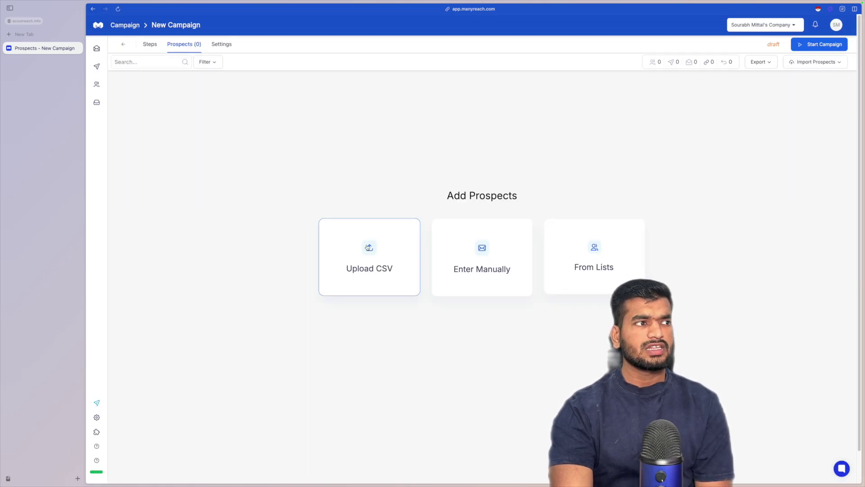
left_click(365, 247)
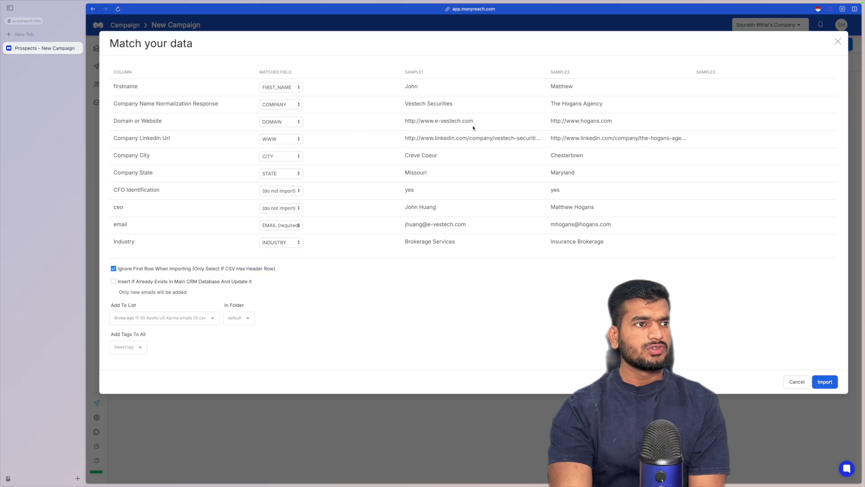
- Map the CSV's Industry column to Custom_1 and import the 454 prospects
left_click(271, 243)
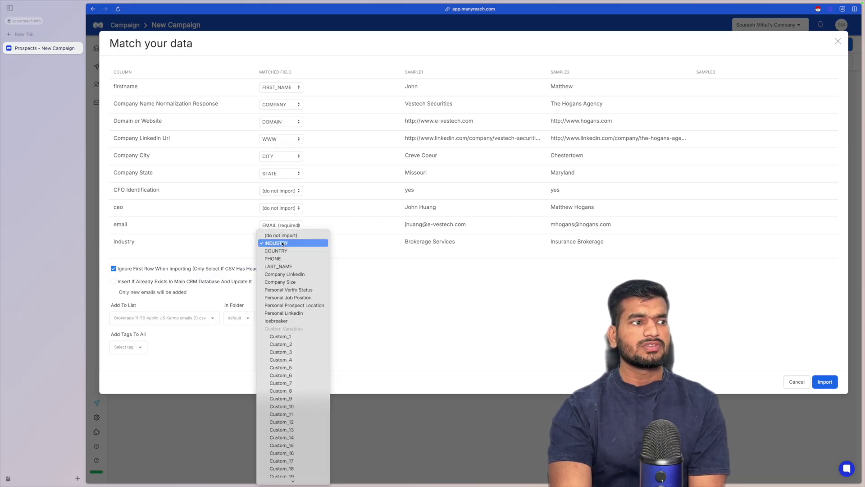
left_click(288, 337)
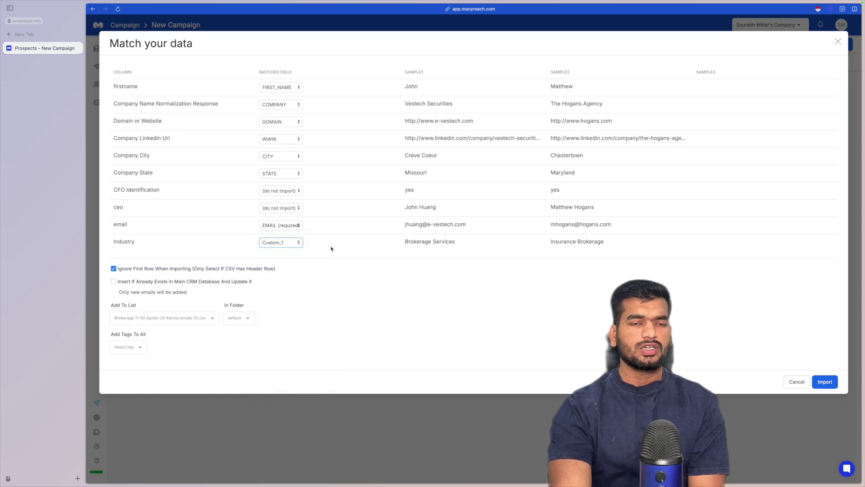
left_click(293, 243)
left_click(351, 312)
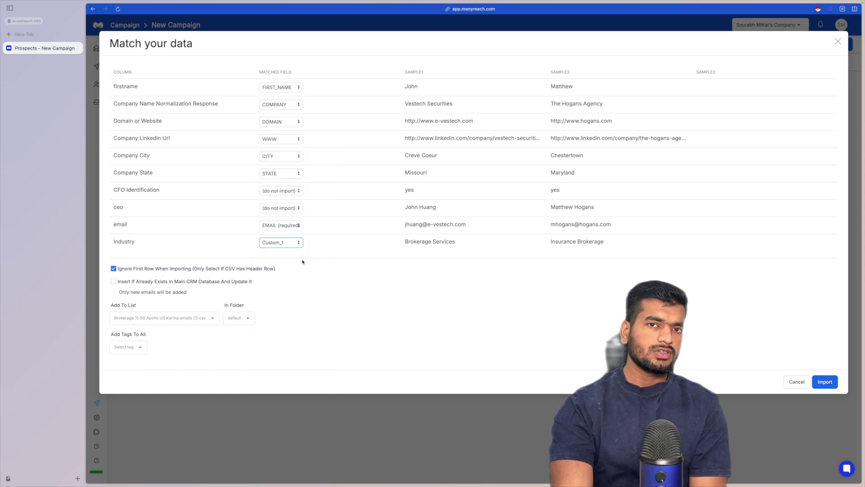
left_click(280, 242)
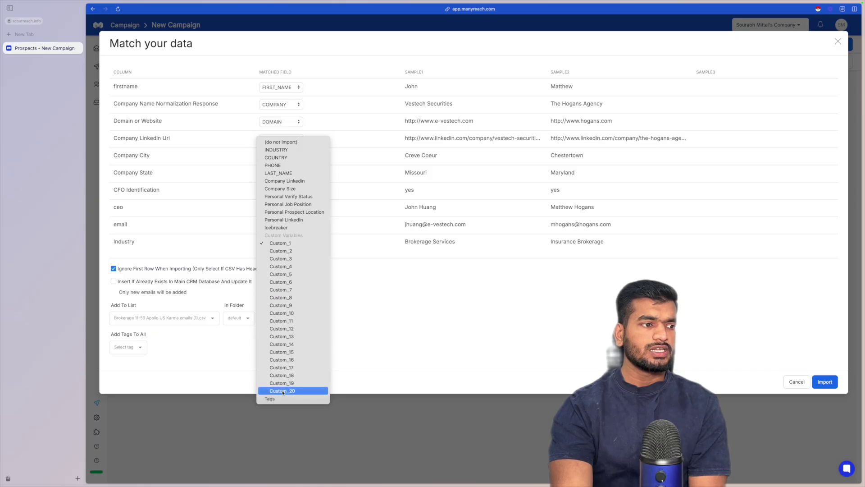
left_click(353, 284)
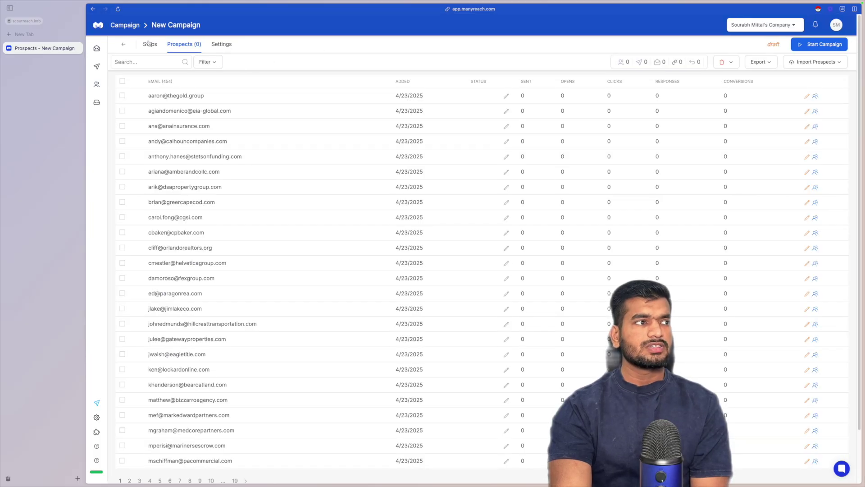
left_click(148, 44)
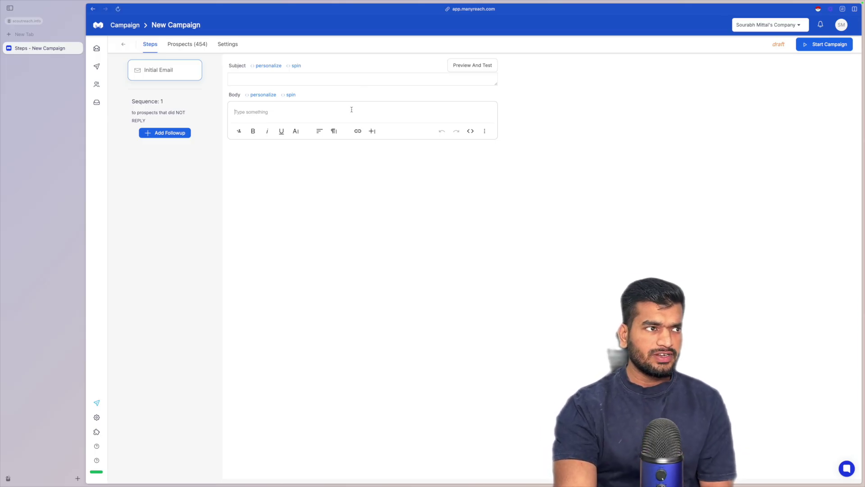
- Paste the prepared email body and the subject 'Quick Idea for {{CompanyName}}'
left_click(352, 109)
type("Hi {{FirstName}},Saw what you're doing at {{CompanyName}}—very cool.Had a quick idea that could boost {{key metric or pain point}} without adding overhead. Want me to send over a quick 60-second breakdown? – {{YourName}}")
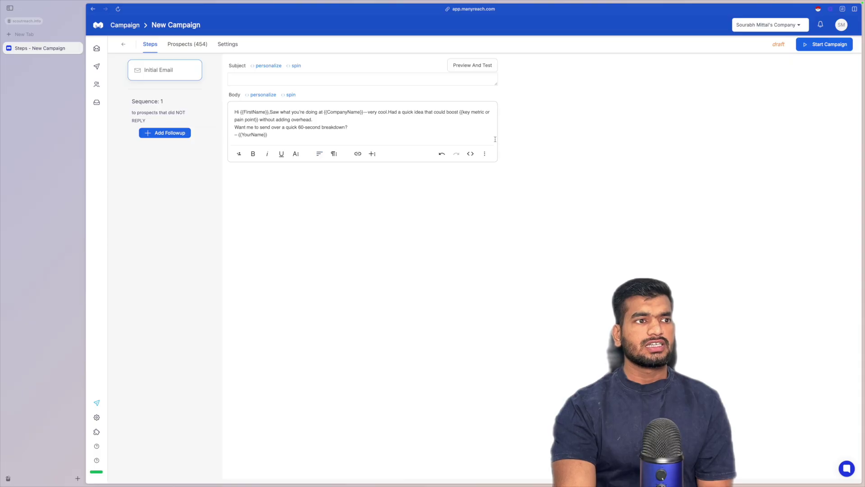
left_click(147, 77)
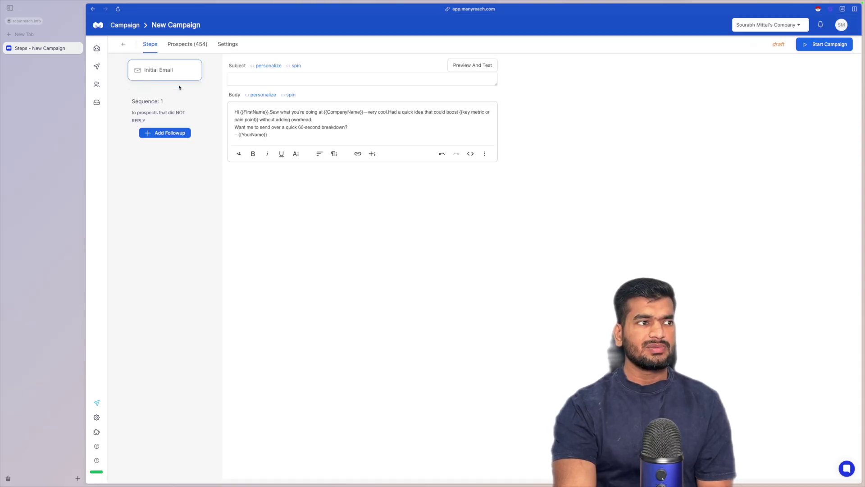
left_click(338, 81)
key("super+v")
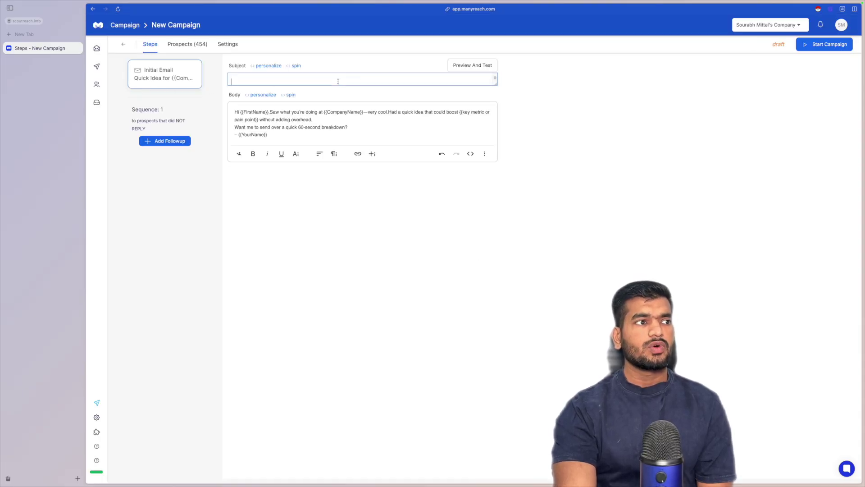
type("Quick Idea for {{CompanyName}}")
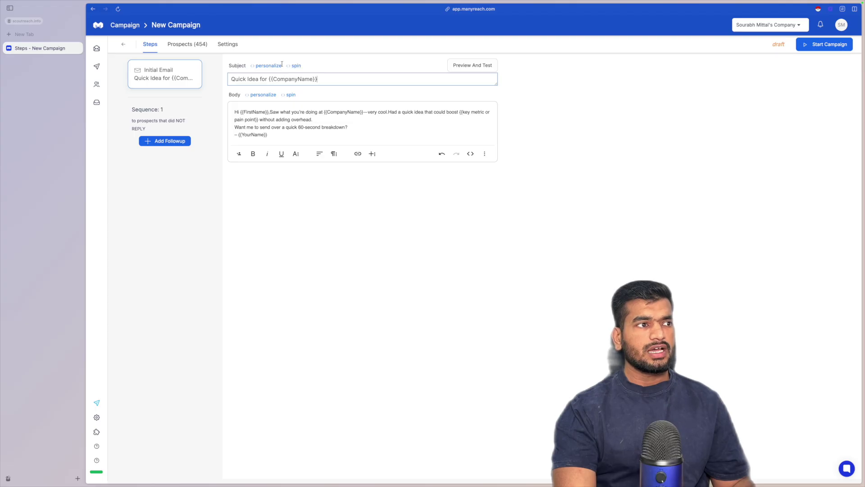
- Make the subject an A/B test of 'Quick Idea for {{CompanyName}}' versus 'thoughts?' and preview both
left_click(295, 66)
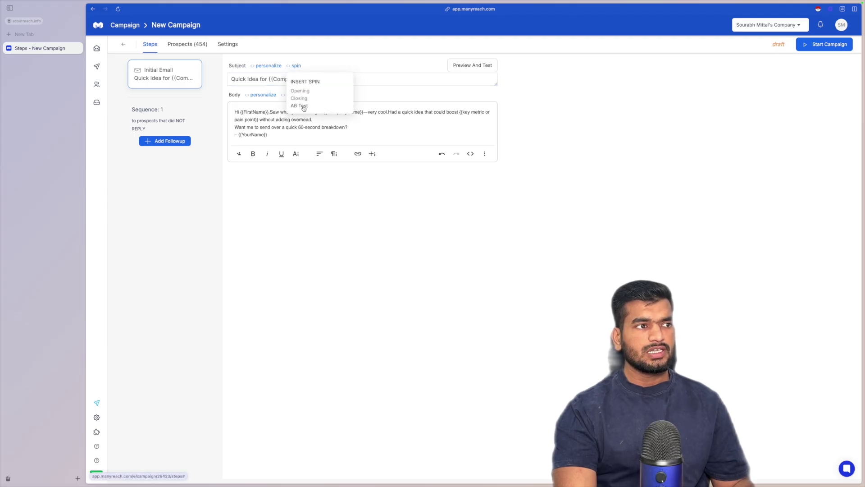
left_click(301, 105)
left_click_drag(231, 80, 317, 80)
key("ctrl+c")
key("BackSpace")
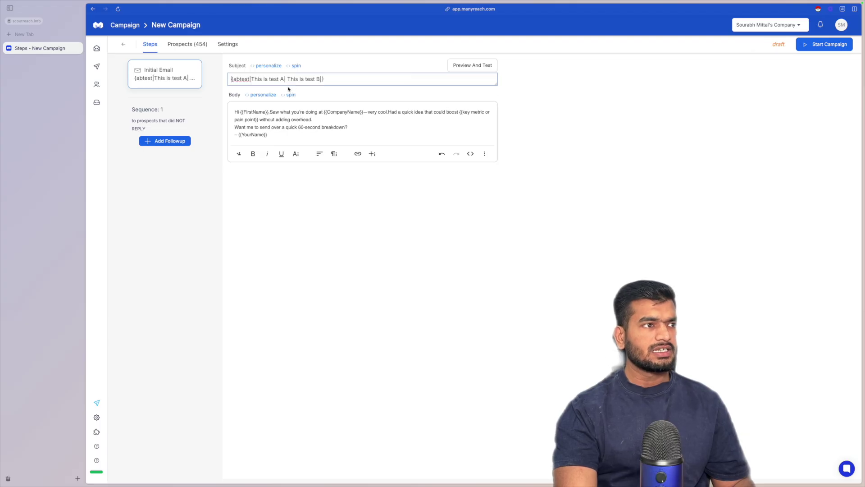
left_click_drag(251, 79, 284, 79)
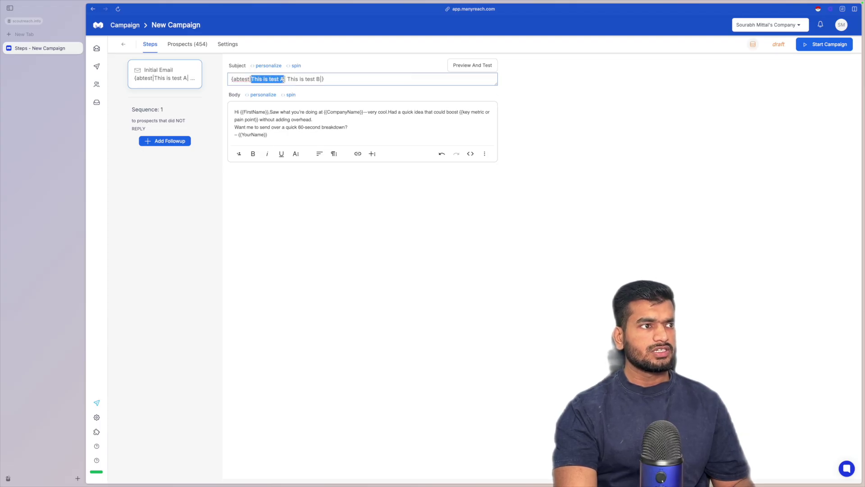
key("ctrl+v")
left_click(368, 64)
left_click(472, 65)
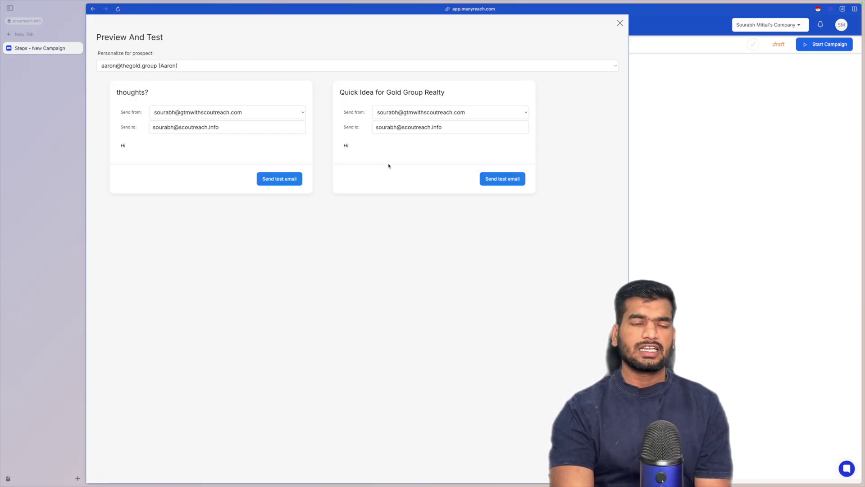
left_click(620, 22)
- Insert a spintax greeting and {{FIRST_NAME}}, paste the rest of the body, and preview it
left_click(254, 119)
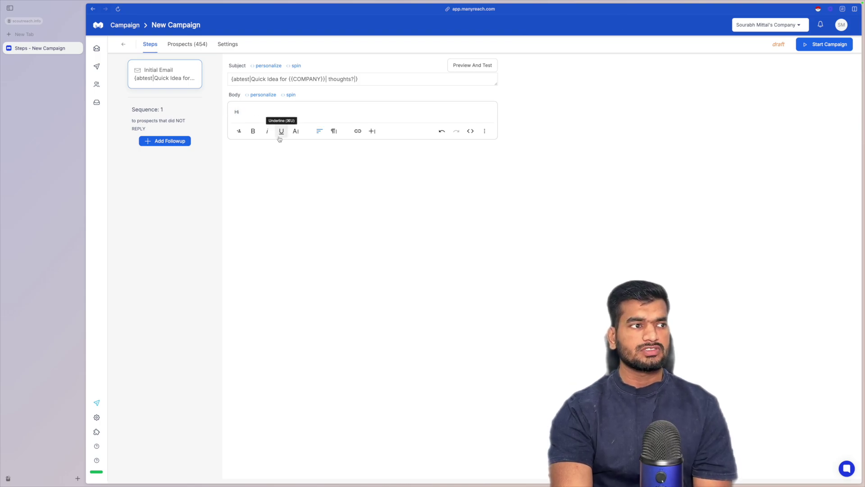
mouse_move(231, 78)
left_mouse_down()
mouse_move(360, 79)
mouse_move(247, 80)
left_mouse_up()
left_click(358, 81)
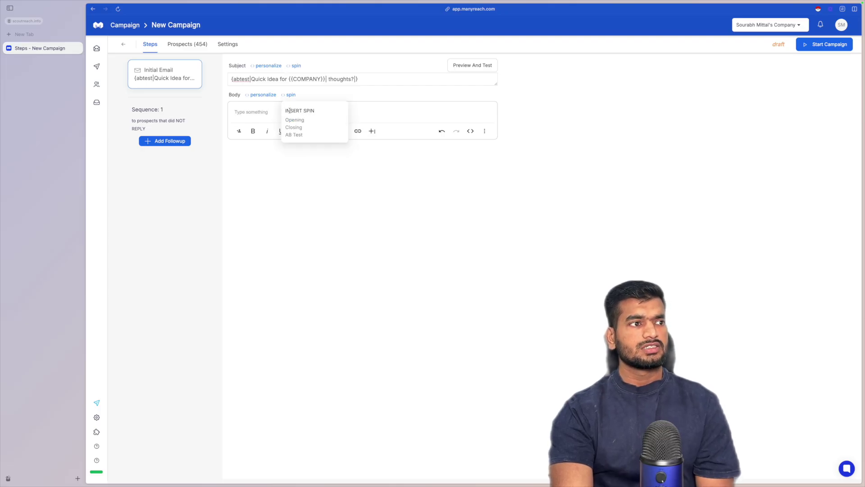
left_click(295, 122)
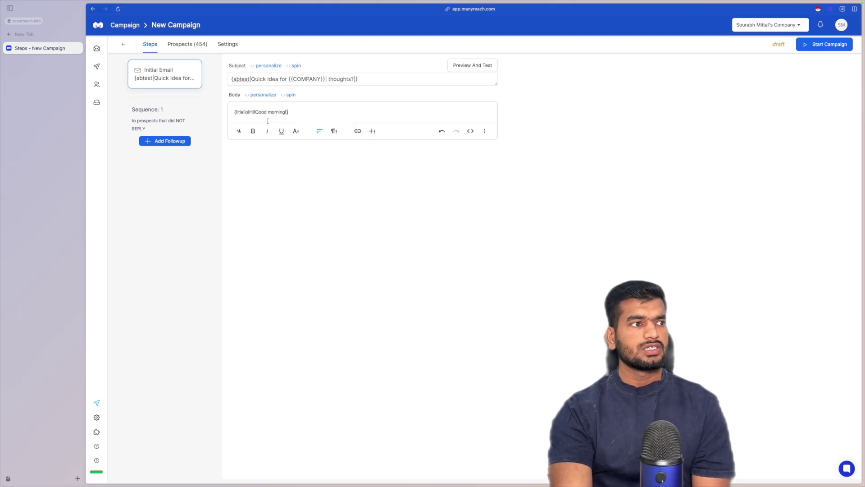
left_click(259, 97)
left_click(260, 127)
type("-  Saw what you're doing at {{CompanyName}}—very cool.  Had a quick idea that could boost {{key metric or pain point}} without adding overhead.  Want me to send over a quick 60-second breakdown?")
key("Return")
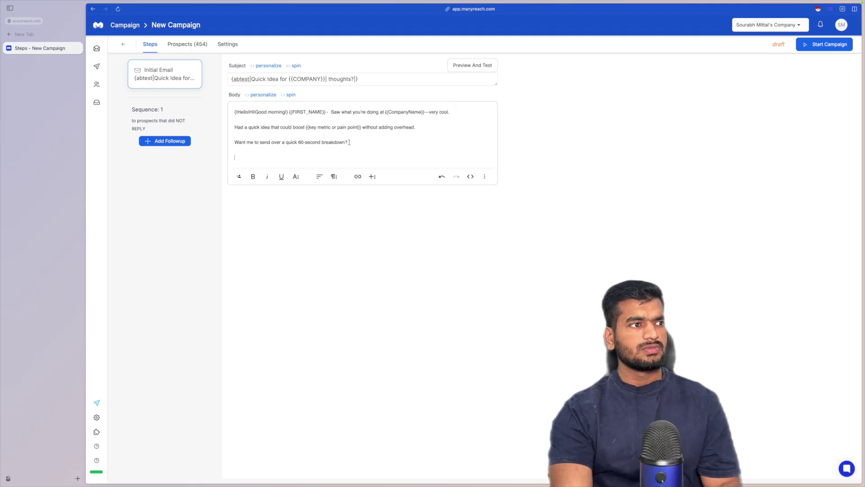
left_click(472, 65)
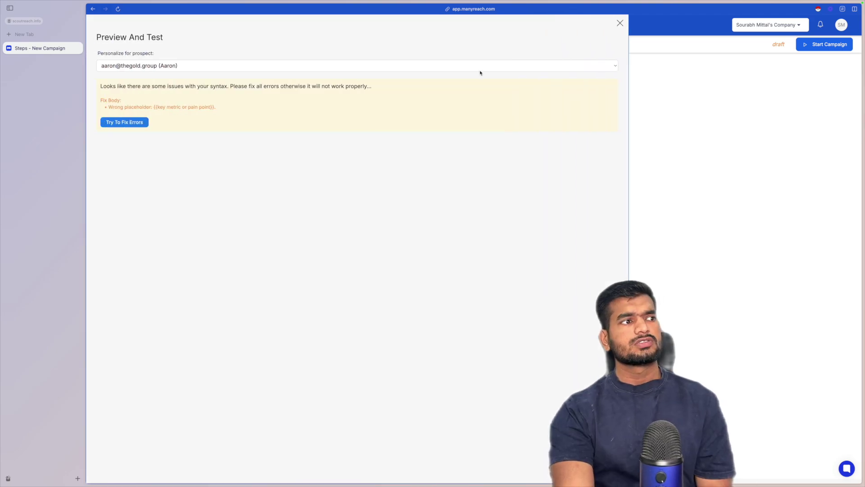
left_click(711, 245)
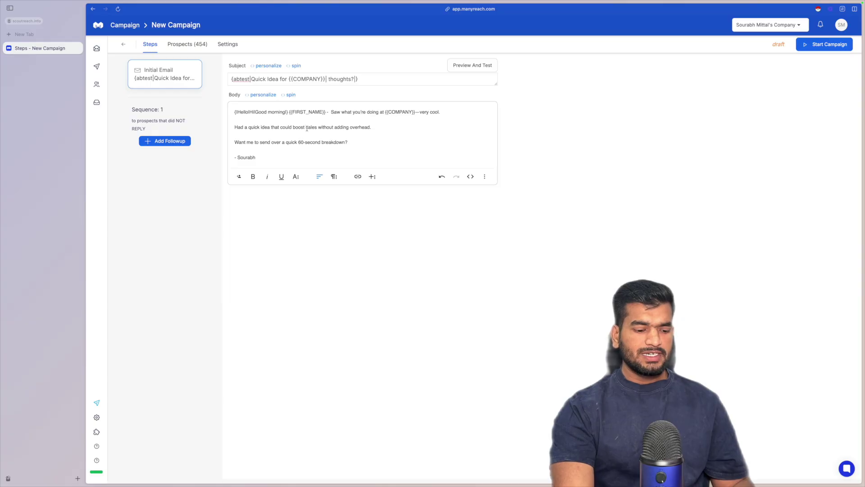
- Replace the broken placeholder with a {marketing|sales|finances} spin and recheck the preview variations
left_click(307, 128)
type("{|")
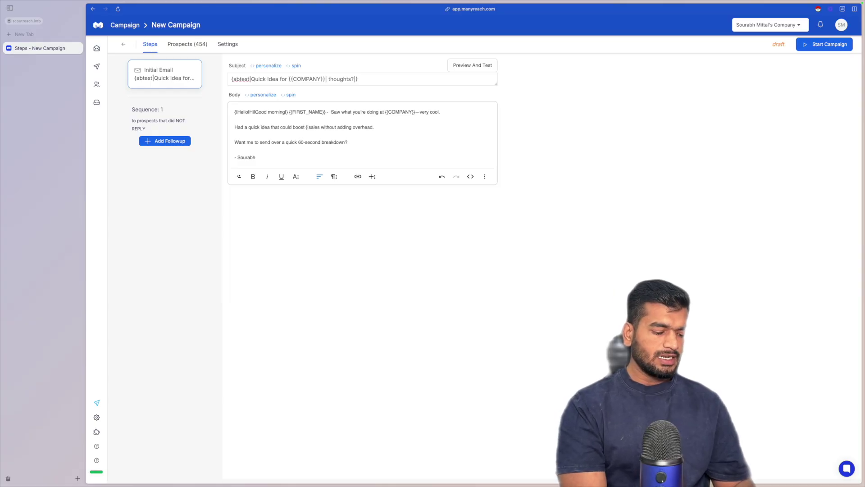
type("marketing|sales|finances}")
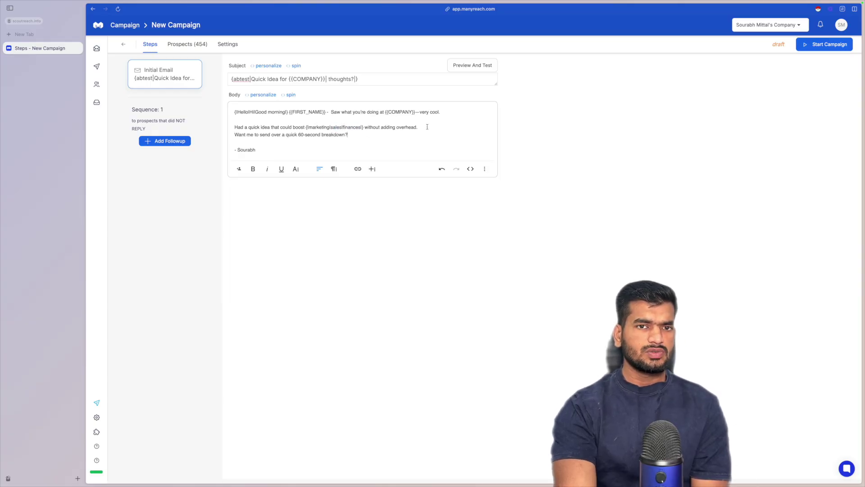
left_click(472, 66)
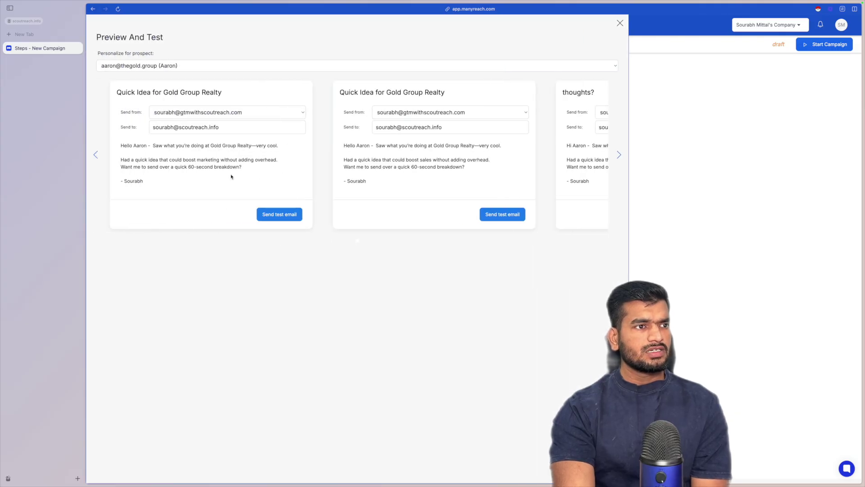
triple_click(427, 160)
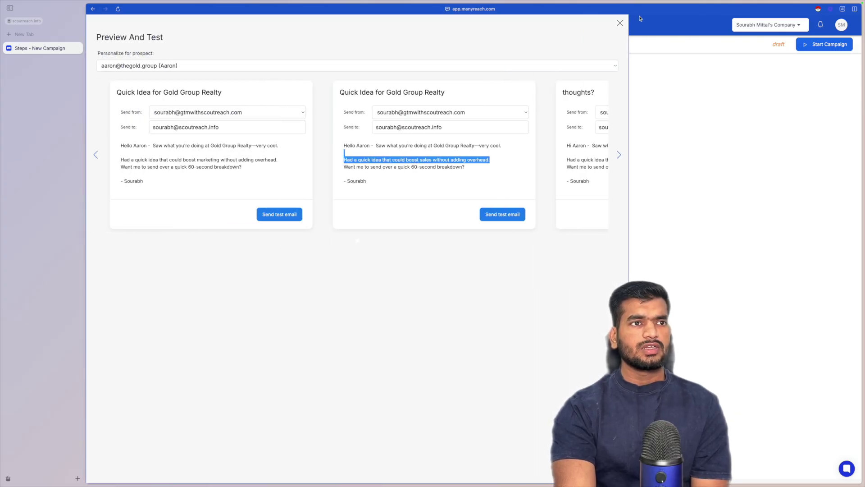
scroll(447, 34, "right", 3)
key("Escape")
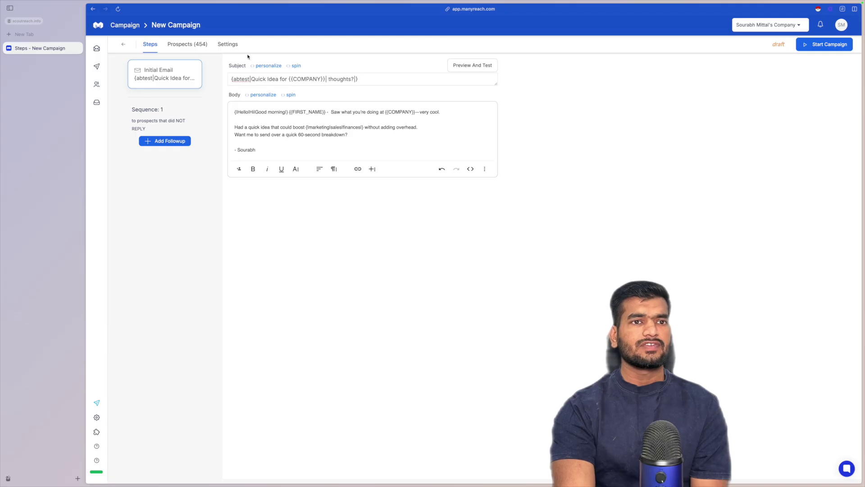
- Add a follow-up sent 3 days after the previous email and paste its check-in body
left_click(164, 141)
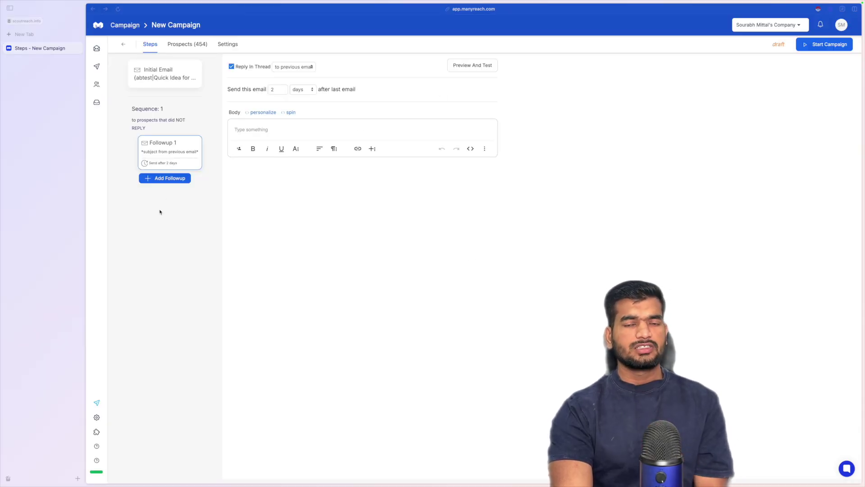
left_click(283, 87)
left_click(284, 123)
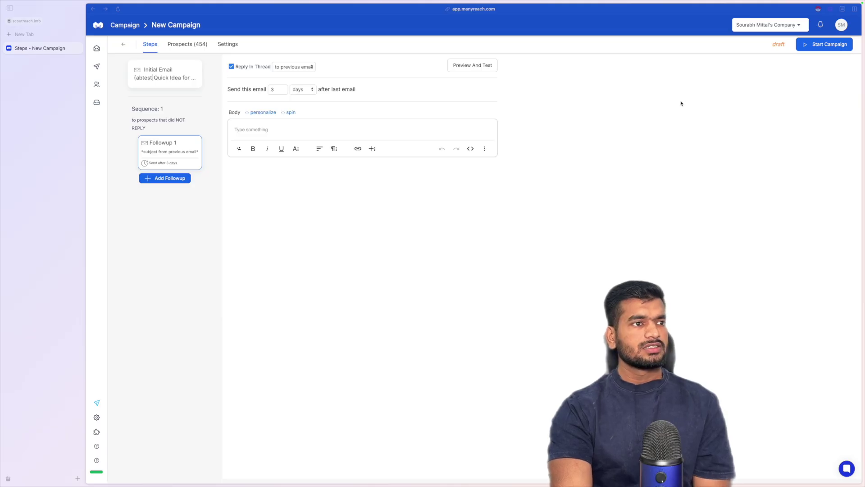
type("Hi {{FirstName}},Wanted to circle back in case my last note slipped through. The idea I mentioned could really help {{CompanyName}} with {{specific benefit or metric}}. Happy to send a quick overview—just say the word.")
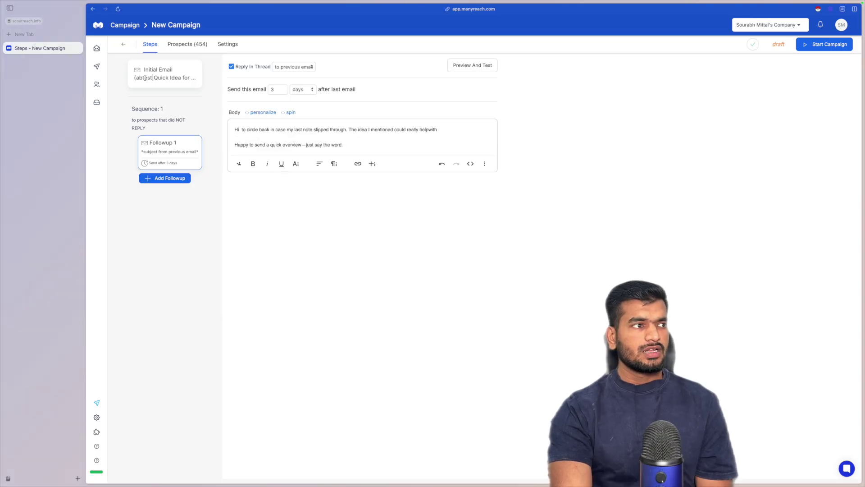
triple_click(299, 141)
left_click(365, 143)
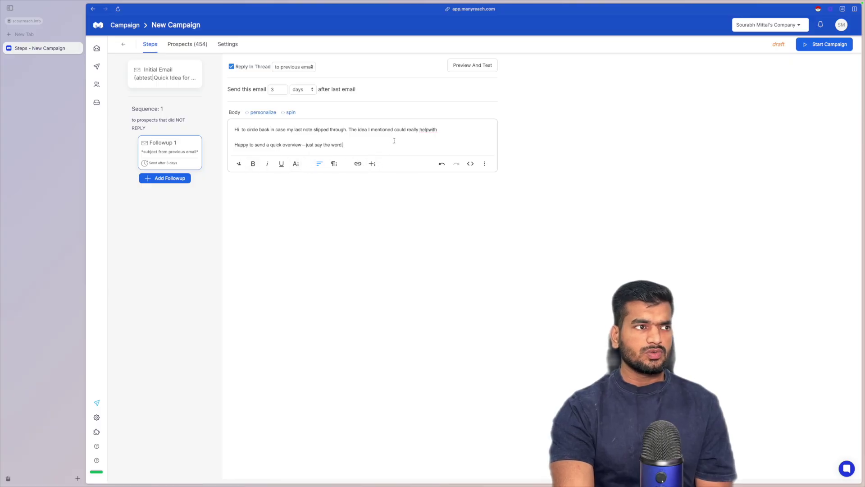
left_click(231, 46)
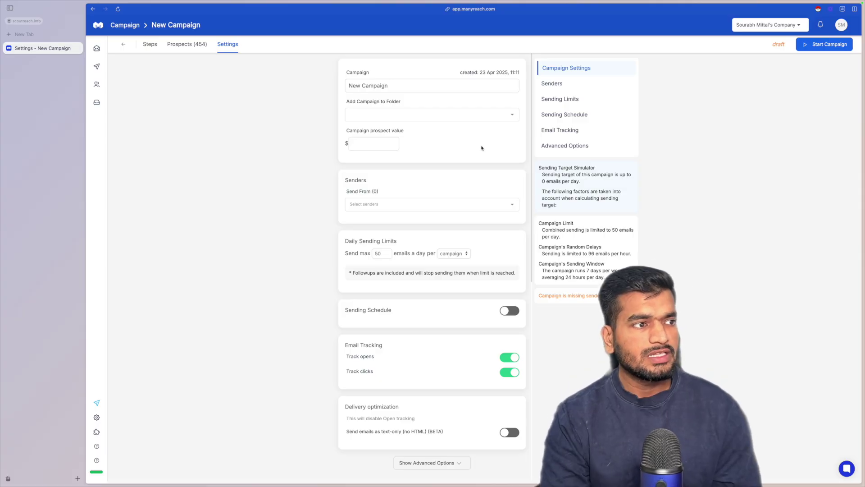
- Try adding, swapping and removing sender mailboxes in the sender list
scroll(455, 168, "down", 1)
left_click(441, 195)
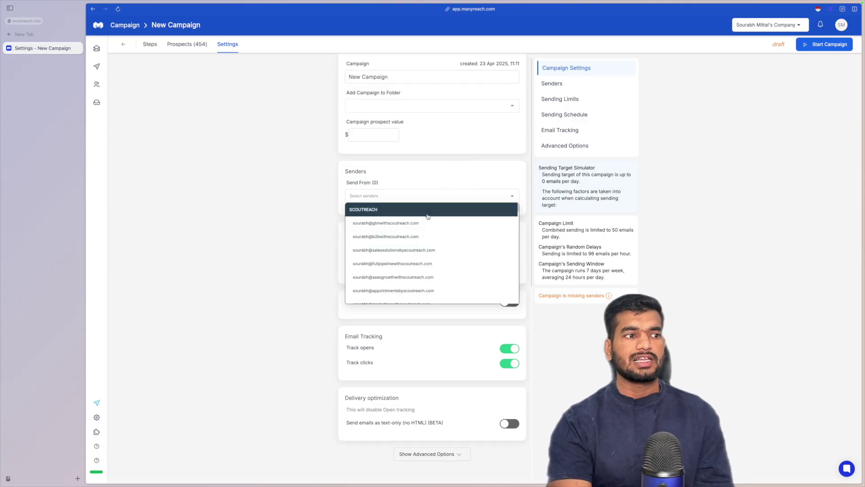
left_click(428, 223)
left_click(446, 198)
left_click(440, 236)
left_click(445, 198)
left_click(430, 249)
left_click(431, 249)
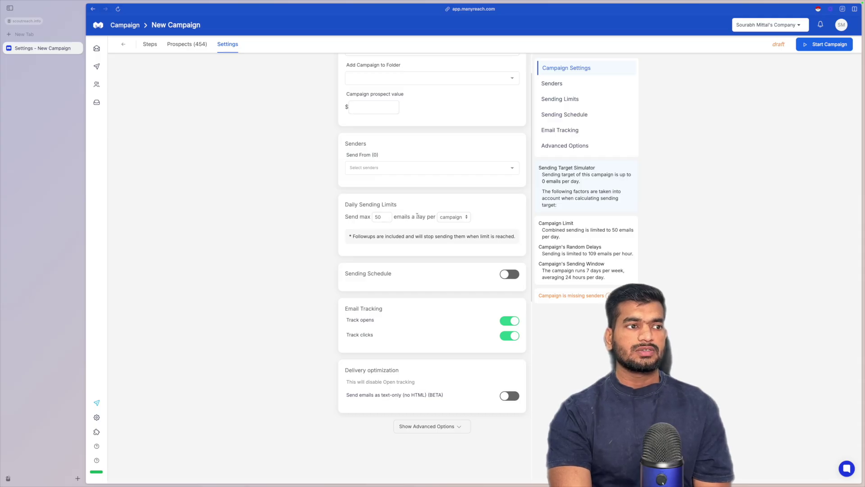
- Cap daily sending at 10 emails per sender instead of 50
left_click(448, 217)
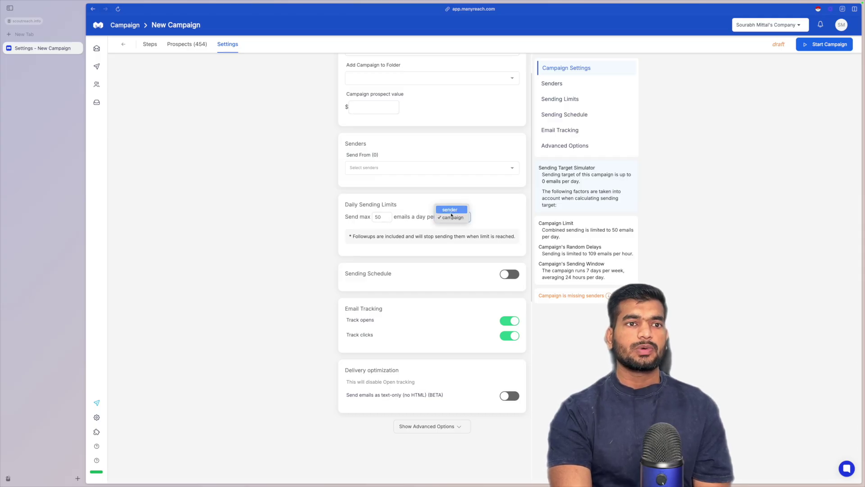
left_click(451, 209)
double_click(378, 217)
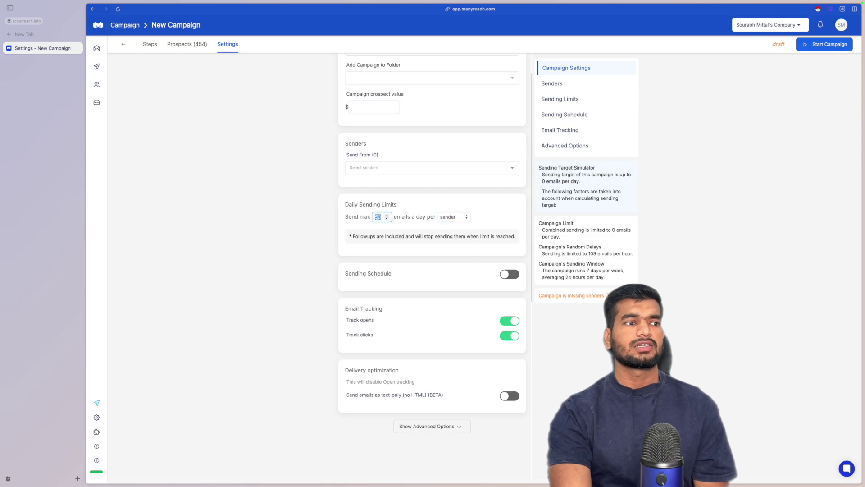
type("10")
left_click(417, 226)
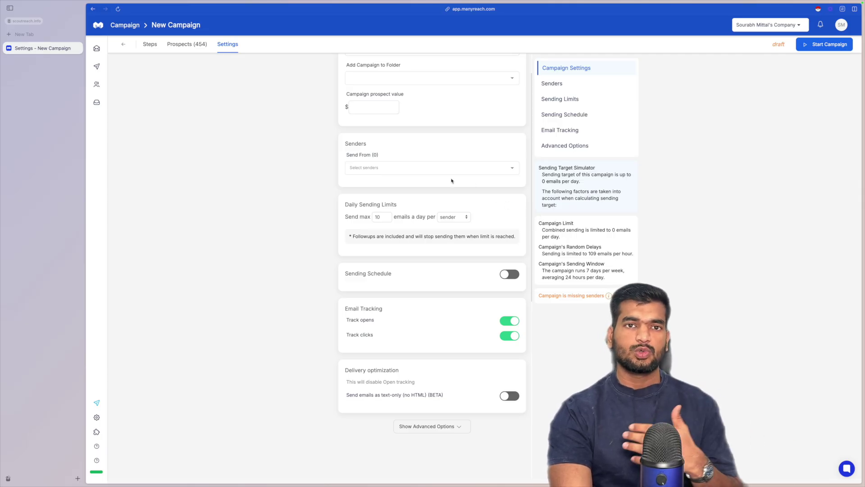
- Enable a weekday-only sending schedule in Canada Central (UTC-06:00) time, excluding Saturday and Sunday
scroll(487, 212, "down", 2)
left_click(510, 233)
scroll(511, 233, "down", 4)
left_click(353, 234)
left_click(352, 222)
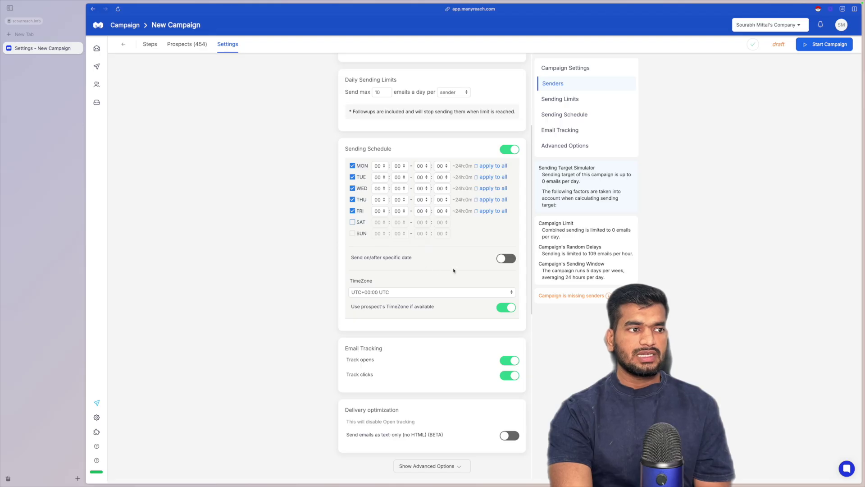
left_click(430, 292)
left_click(430, 199)
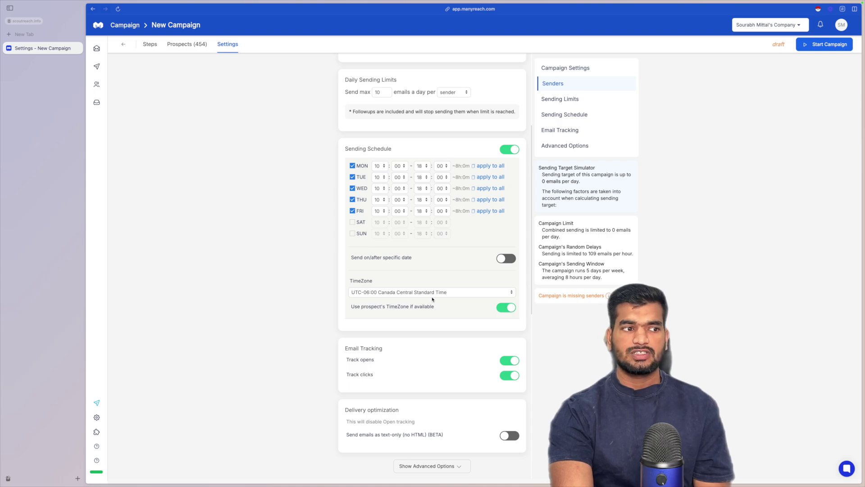
- Stop using prospect timezones, turn off open and click tracking, and send text-only emails
scroll(432, 299, "down", 2)
left_click(506, 264)
left_click(509, 317)
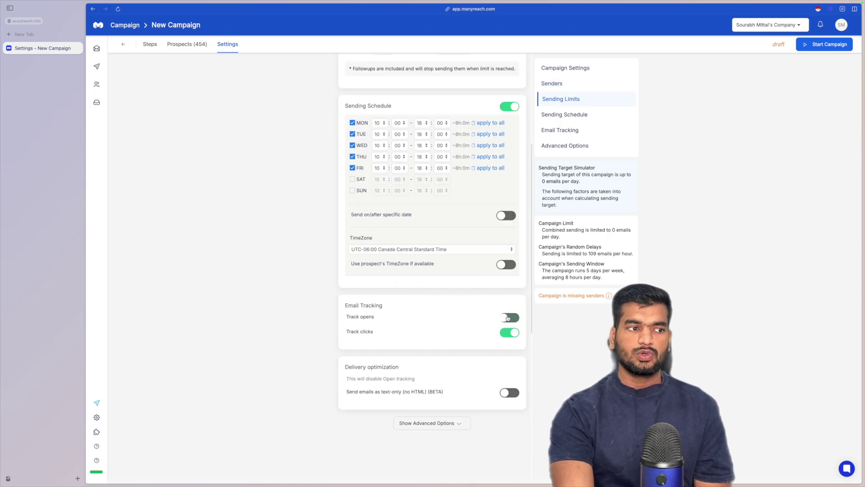
left_click(511, 333)
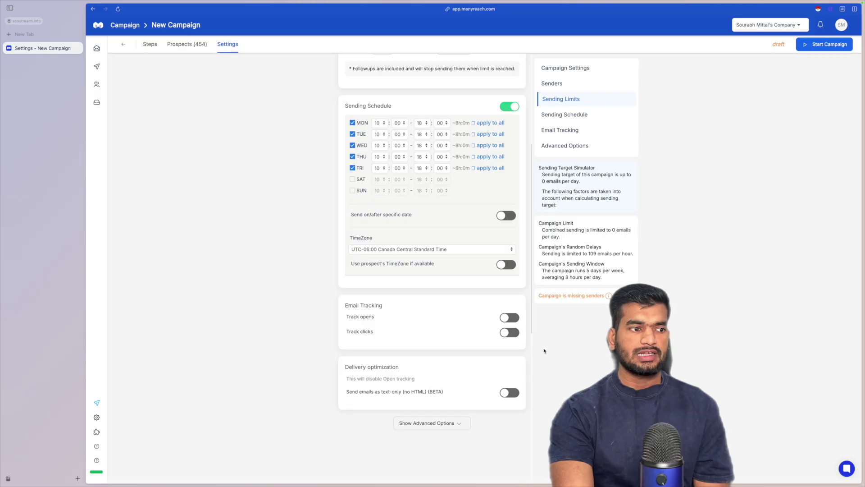
left_click(511, 394)
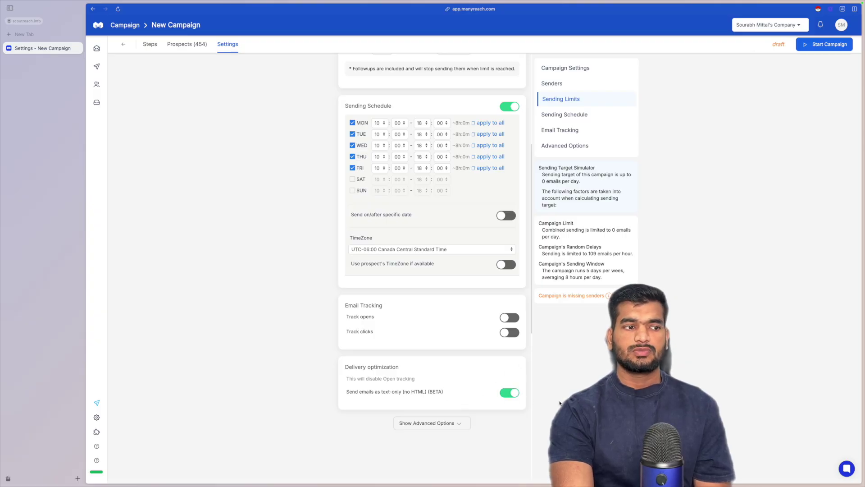
left_click(411, 422)
scroll(413, 394, "down", 5)
scroll(414, 394, "down", 1)
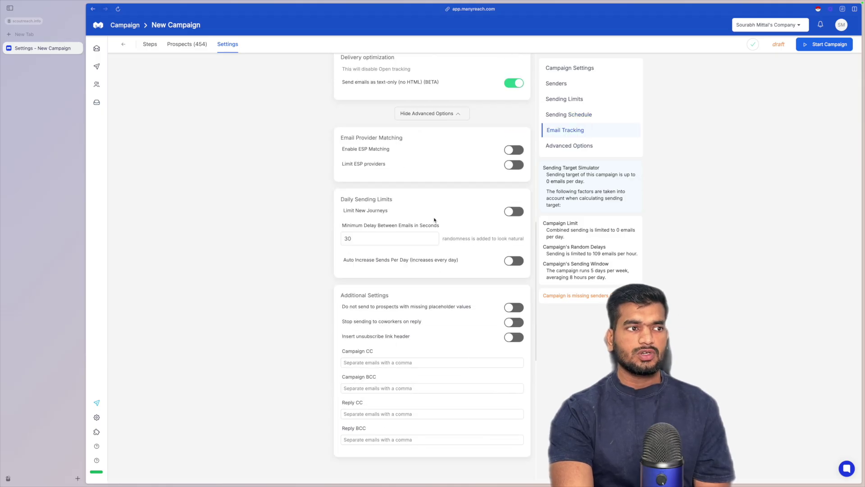
- Turn on ESP matching and limit sending to Google recipients only
left_click(510, 156)
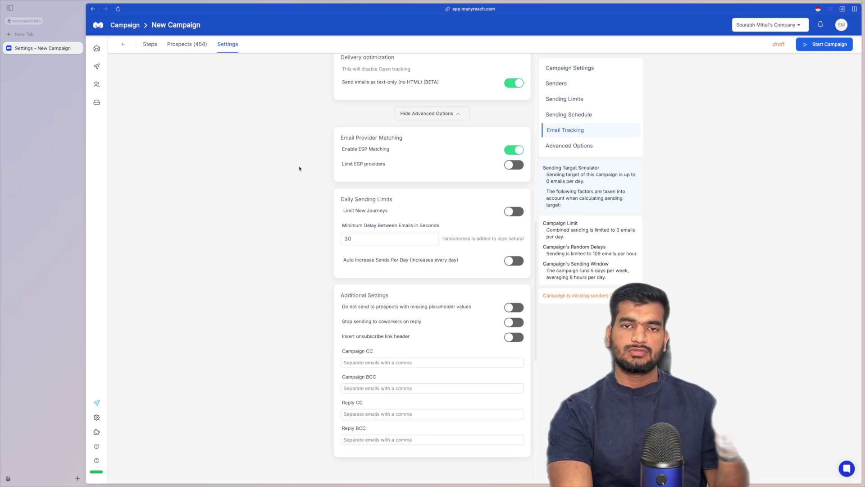
left_click(514, 165)
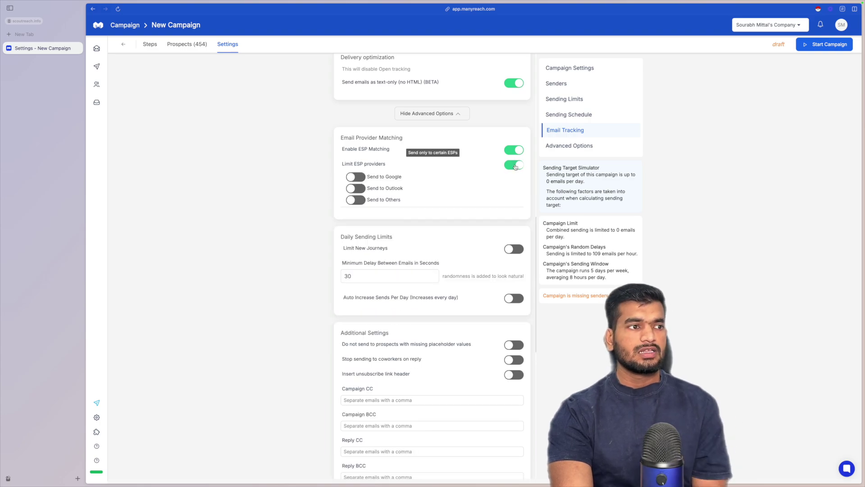
left_click(356, 177)
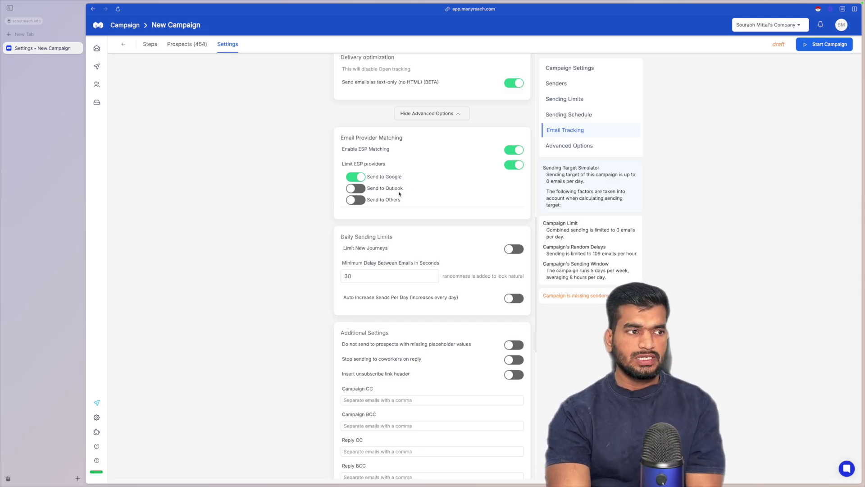
scroll(315, 216, "down", 1)
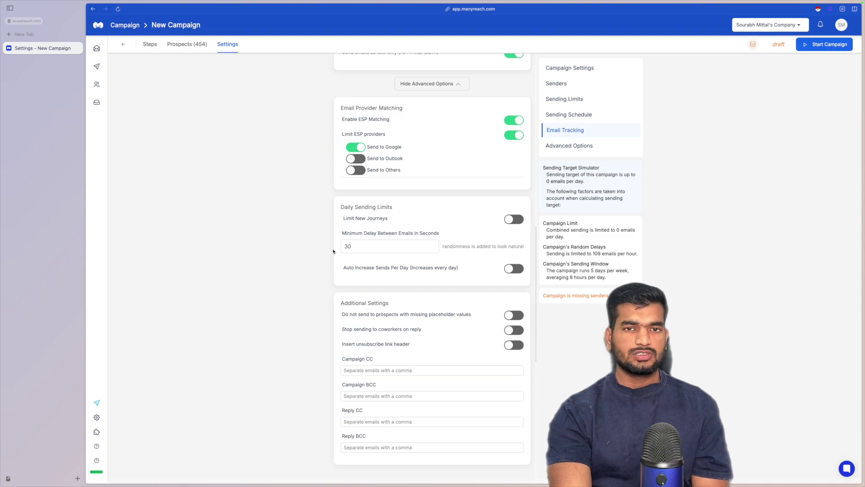
- Limit new journeys to 8 per sender daily, prioritizing initial emails
left_click(512, 220)
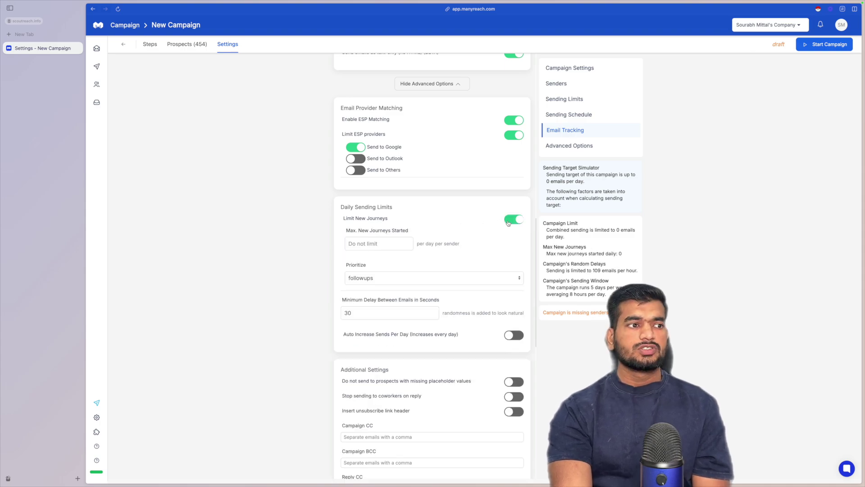
left_click(369, 244)
type("1")
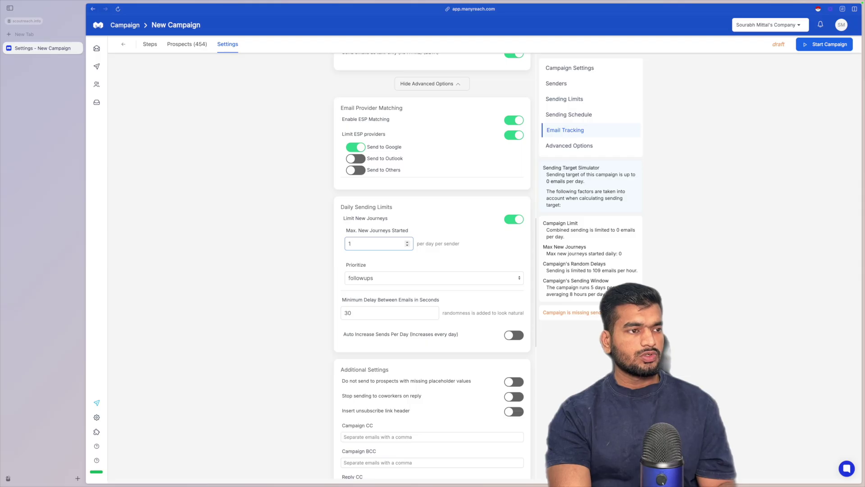
type("0")
left_click(303, 251)
left_click(358, 246)
double_click(358, 247)
key("BackSpace")
type("7")
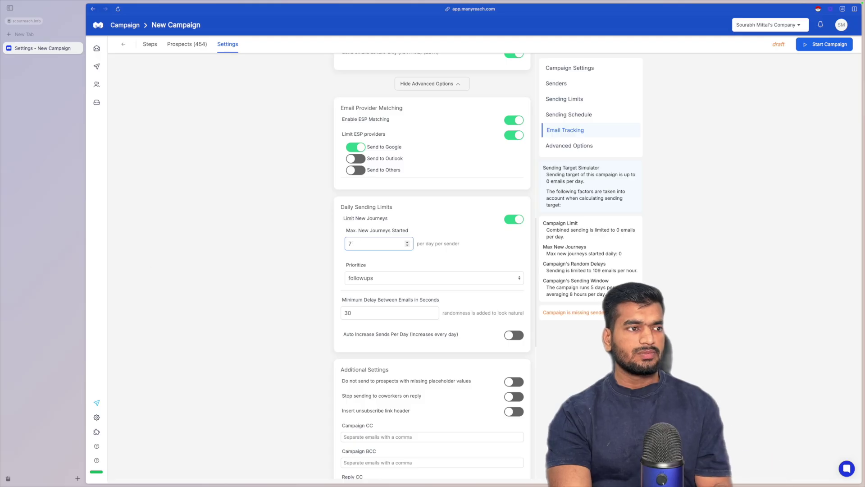
key("BackSpace")
type("8")
left_click(252, 251)
key("Down")
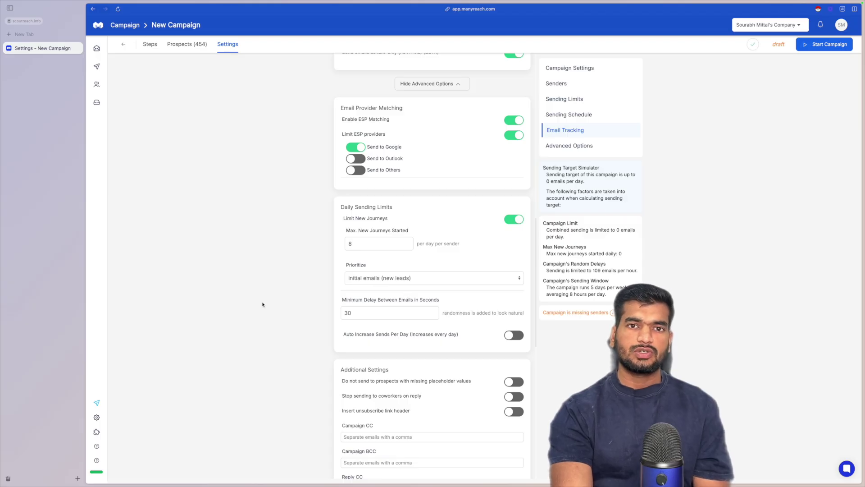
- Set the minimum delay between emails to 29 seconds
scroll(309, 293, "down", 3)
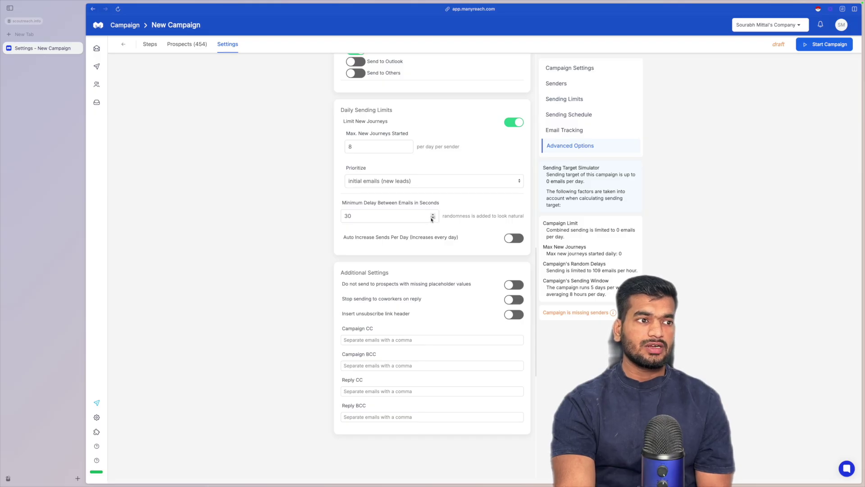
left_click(396, 214)
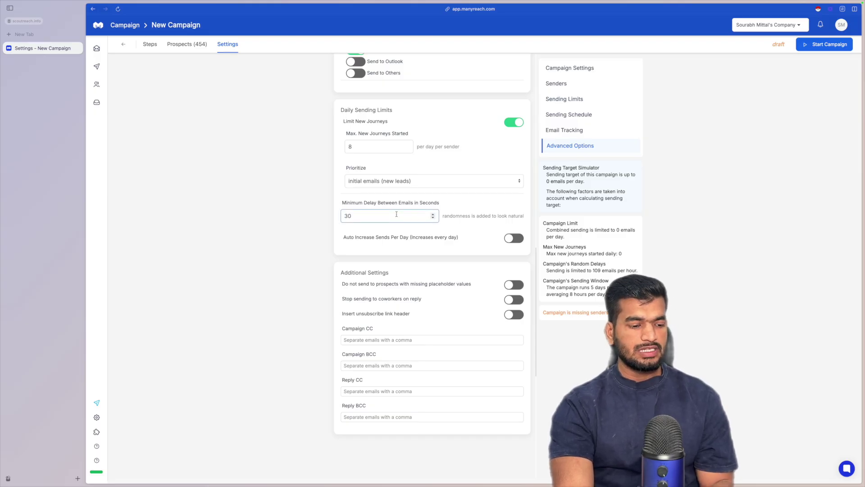
key("BackSpace")
key("BackSpace")
type("290")
left_click(319, 224)
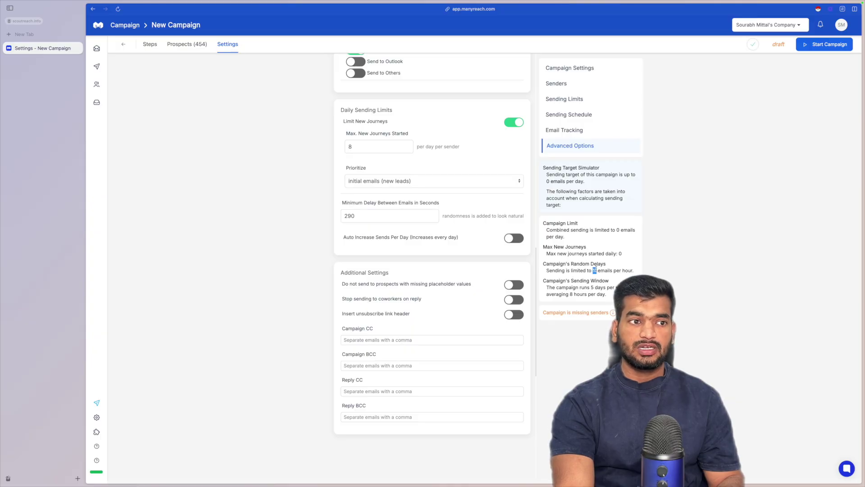
left_click(387, 216)
key("BackSpace")
- Auto-increase daily sends by 10% with a maximum of 15
left_click(394, 237)
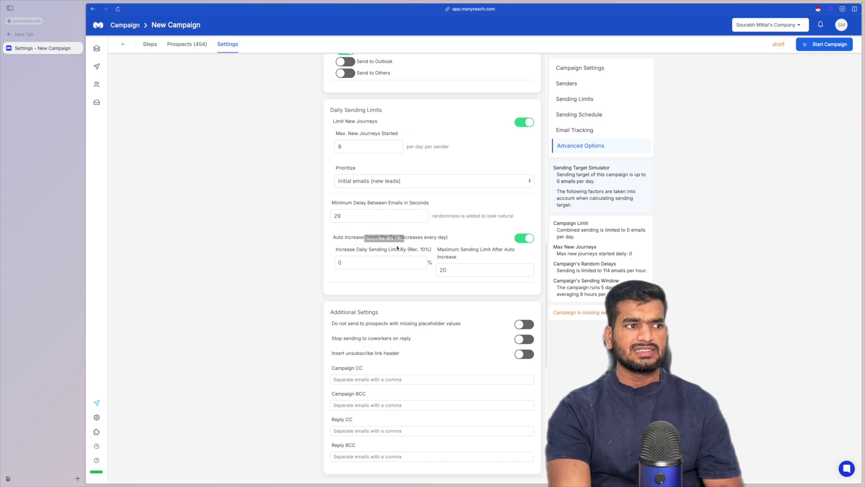
left_click(371, 265)
key("BackSpace")
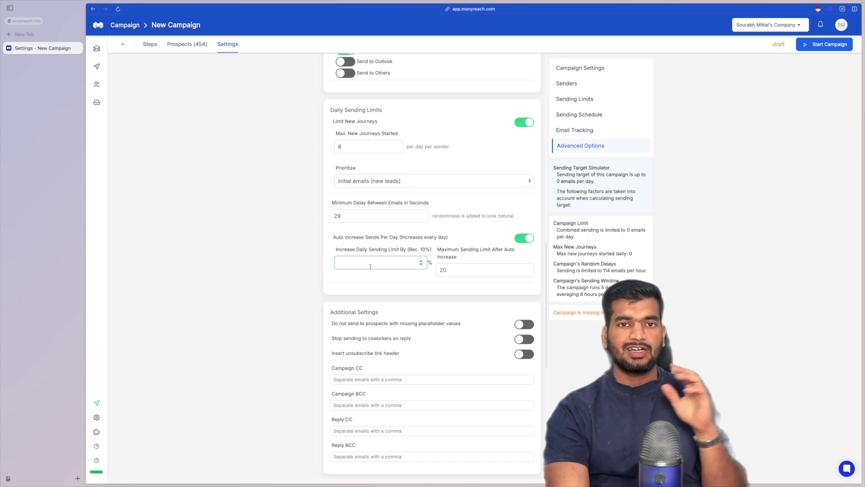
type("10")
left_click(309, 269)
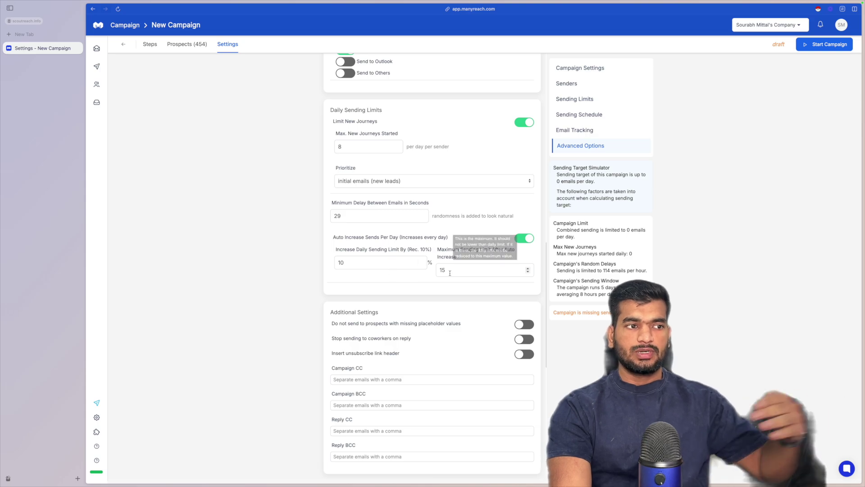
left_click(487, 274)
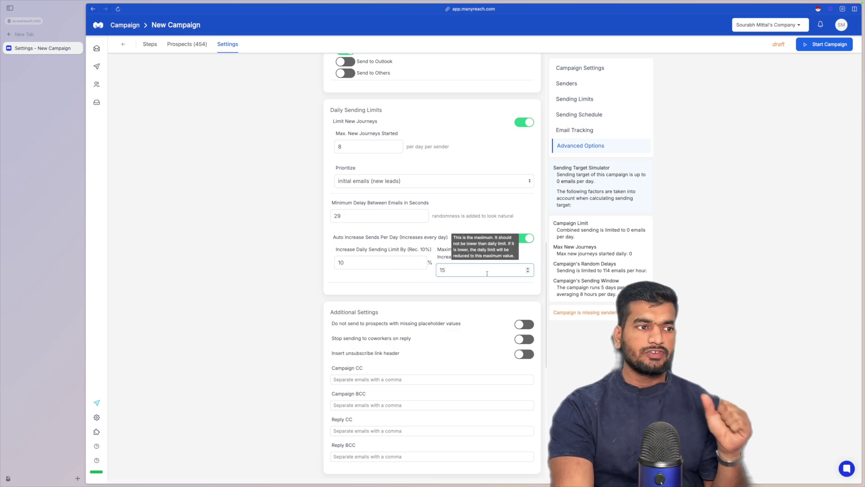
left_click(419, 284)
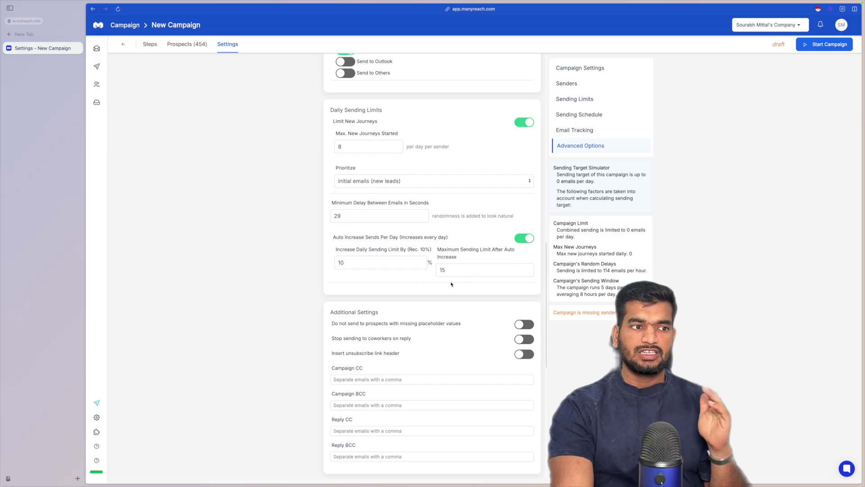
scroll(276, 257, "down", 3)
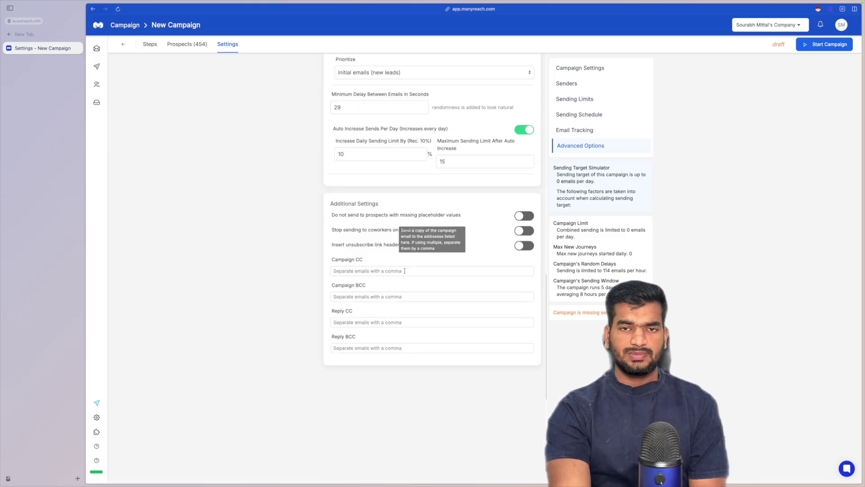
- Switch on the missing-placeholder skip, stop-sending-to-coworkers, and unsubscribe link header toggles
mouse_move(526, 221)
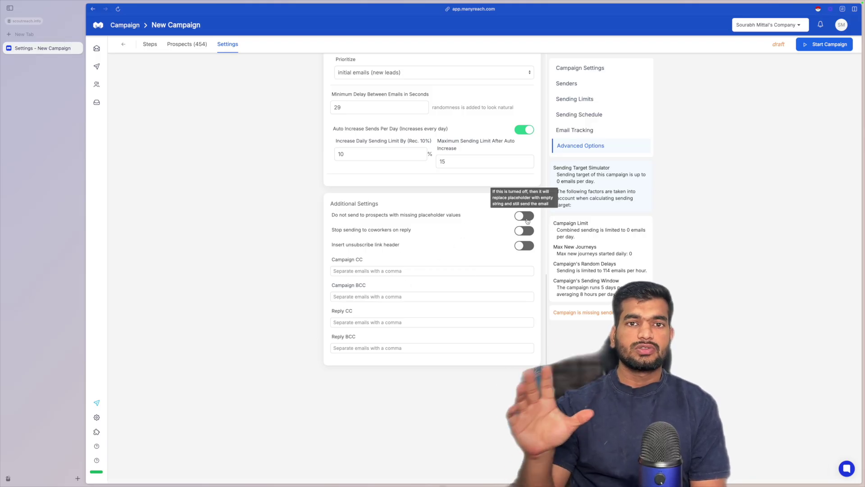
left_click(525, 216)
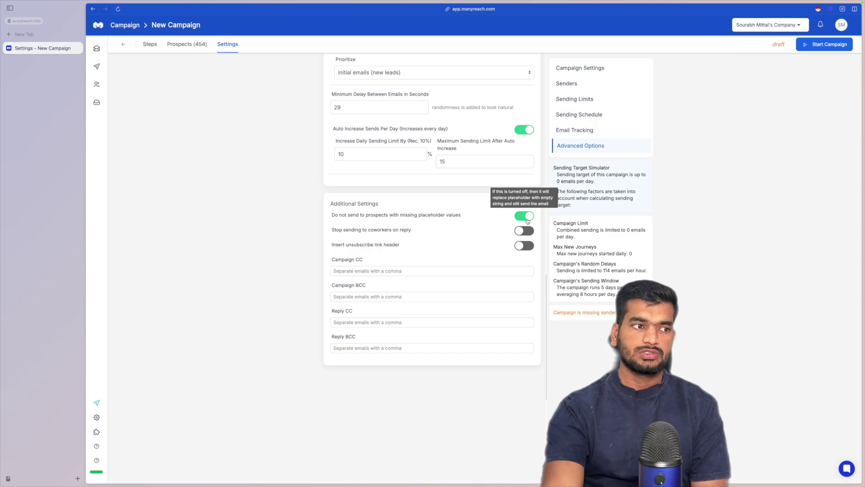
left_click(523, 230)
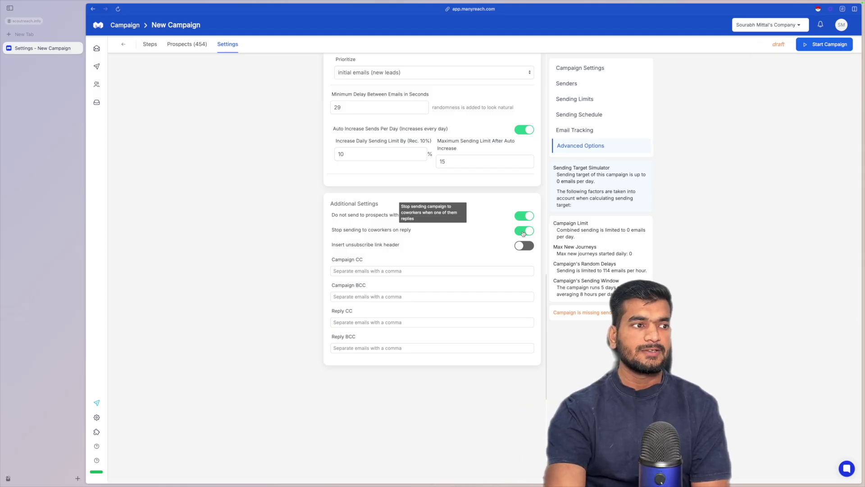
left_click(524, 245)
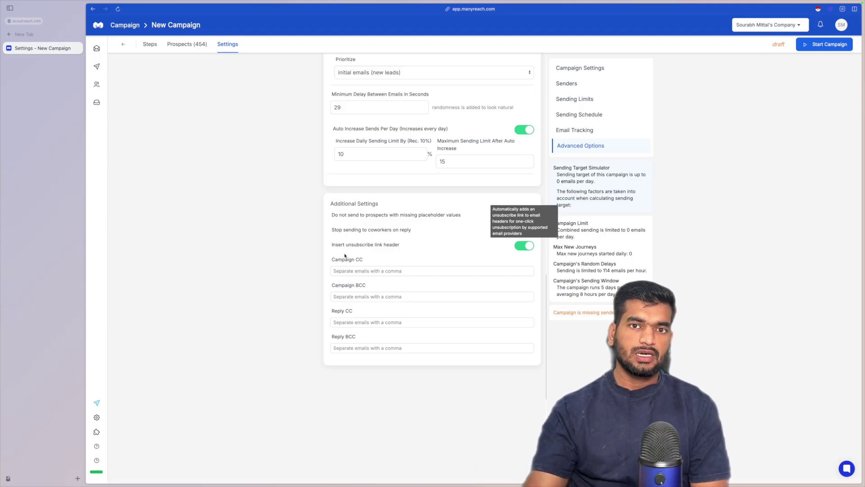
left_click_drag(320, 271, 335, 364)
left_click(372, 371)
scroll(454, 301, "up", 15)
scroll(372, 177, "down", 20)
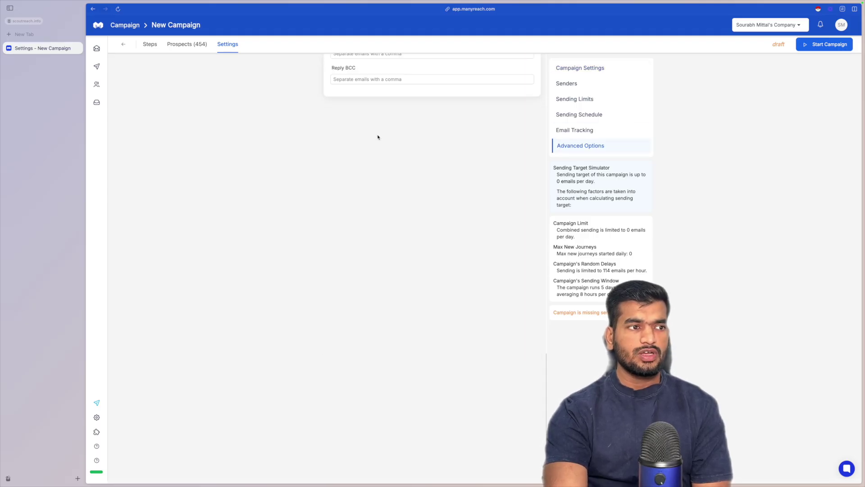
scroll(377, 135, "up", 20)
- Scroll the campaign Settings page to review the 10-per-sender daily limit and weekday 10–18 schedule
scroll(409, 124, "down", 4)
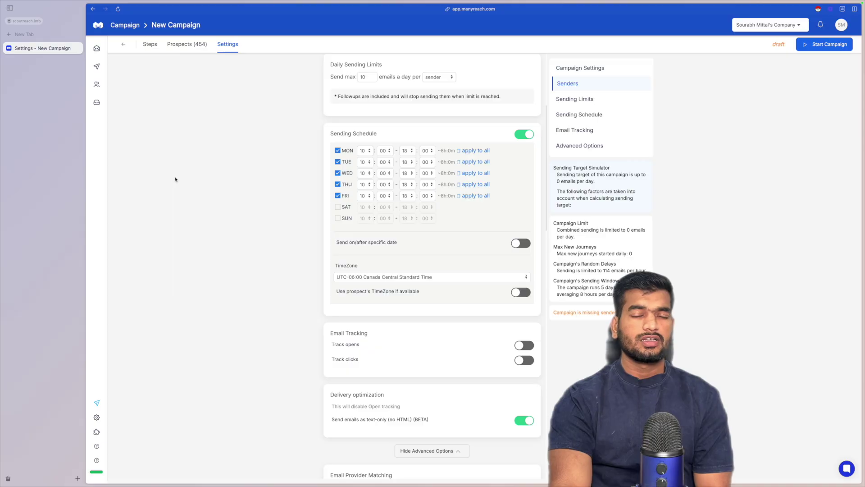
scroll(180, 176, "up", 4)
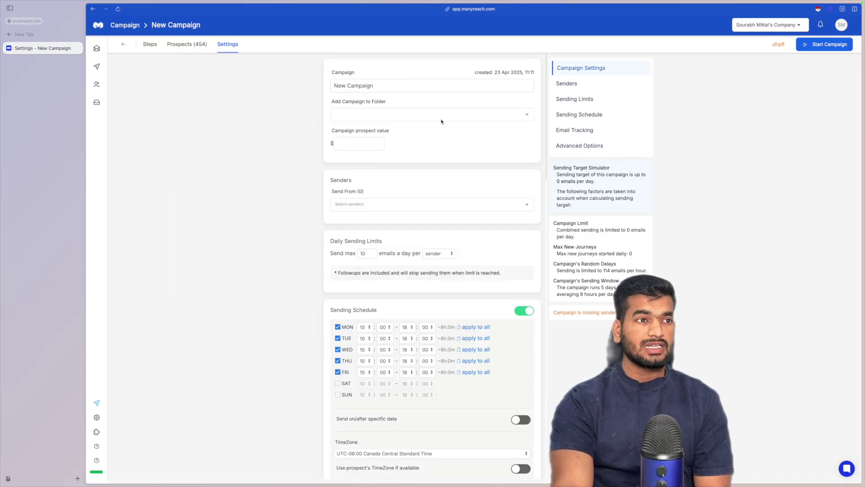
scroll(301, 135, "down", 20)
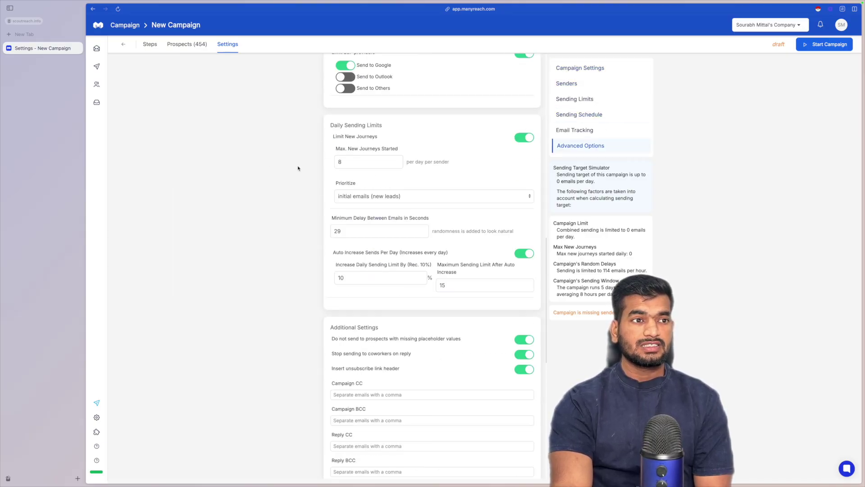
scroll(298, 176, "up", 20)
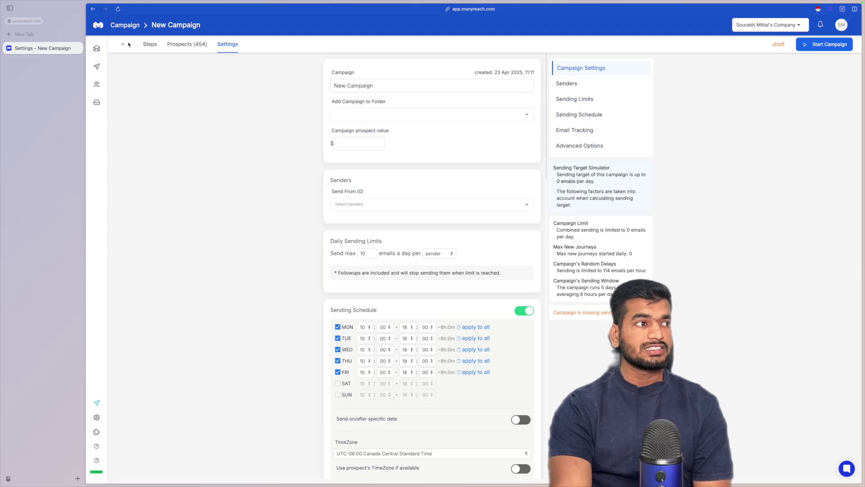